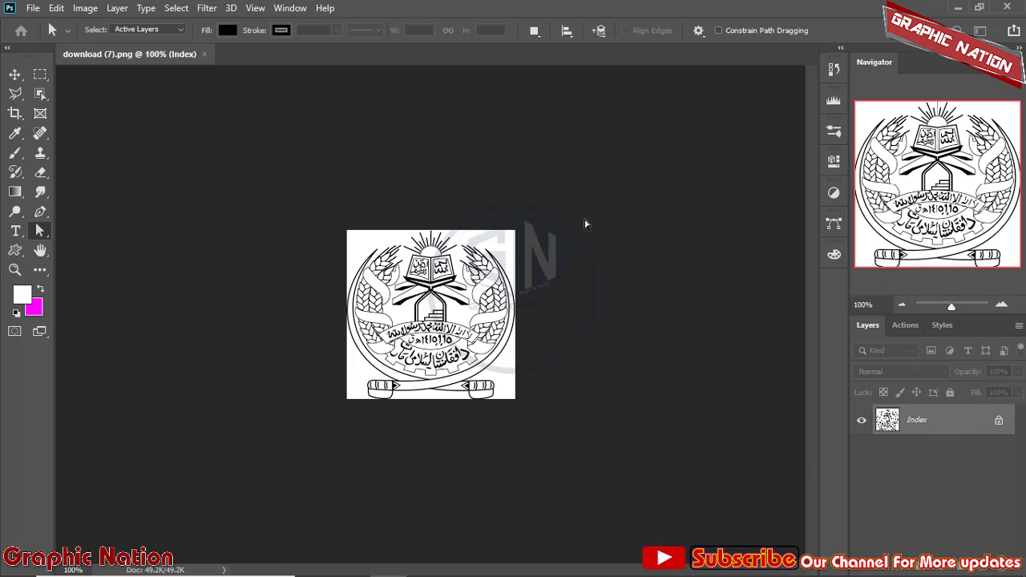
Export the emblem image as a JPG named Emrat in the Documents folder and close download (7).png without saving changes
key(ctrl+alt+shift+w)
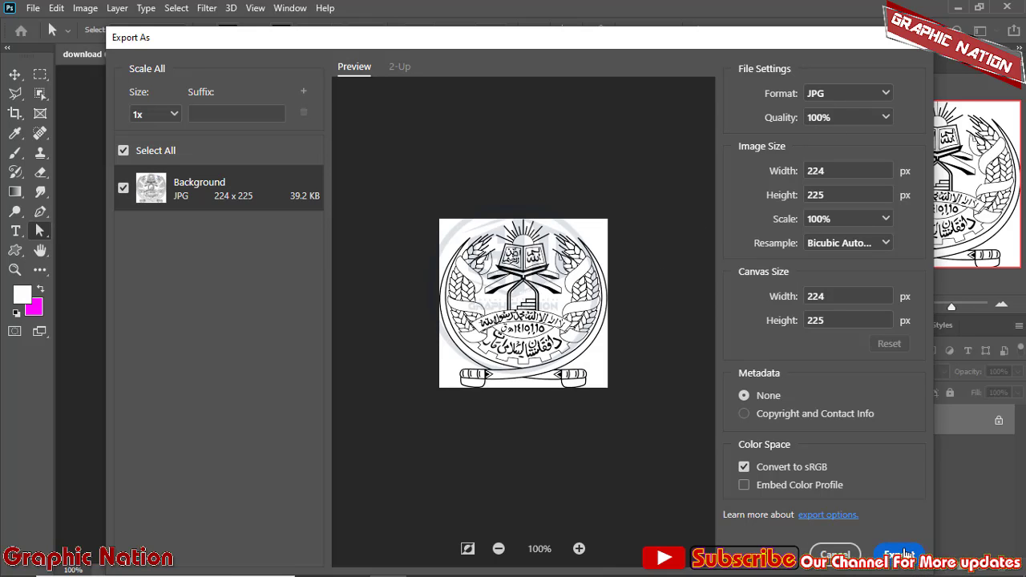
click(903, 554)
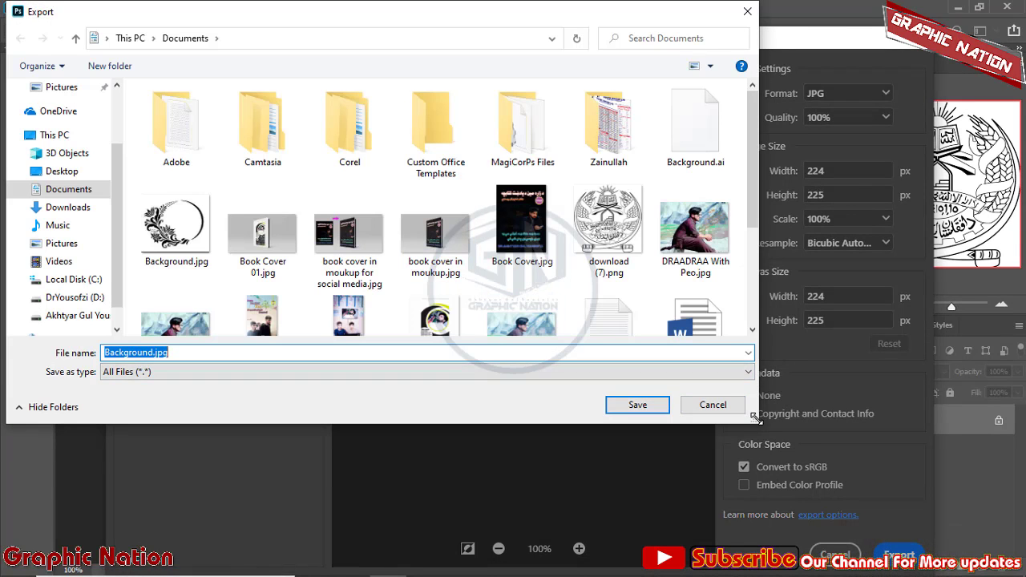
drag(757, 419, 860, 470)
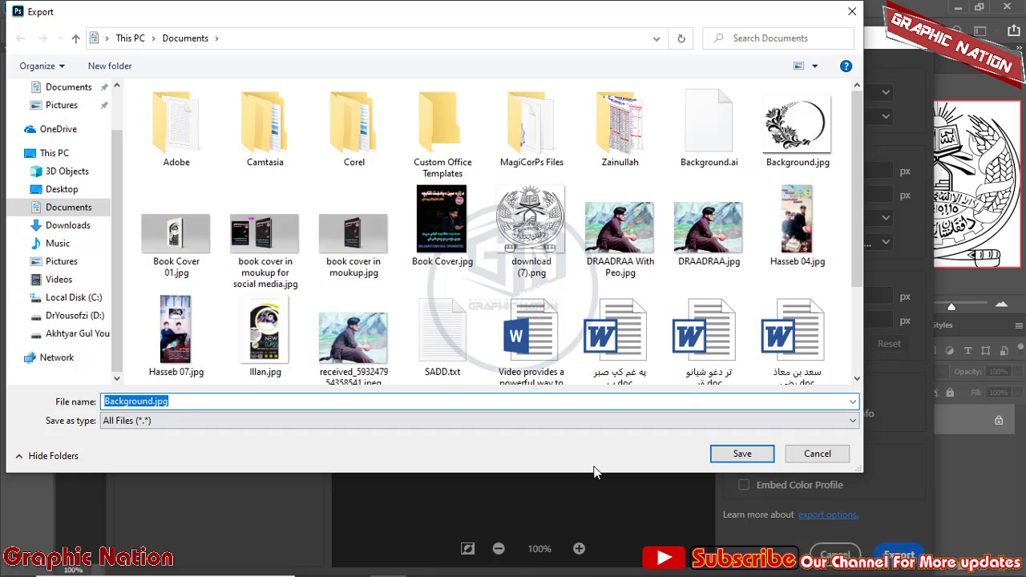
scroll(360, 324, down, 3)
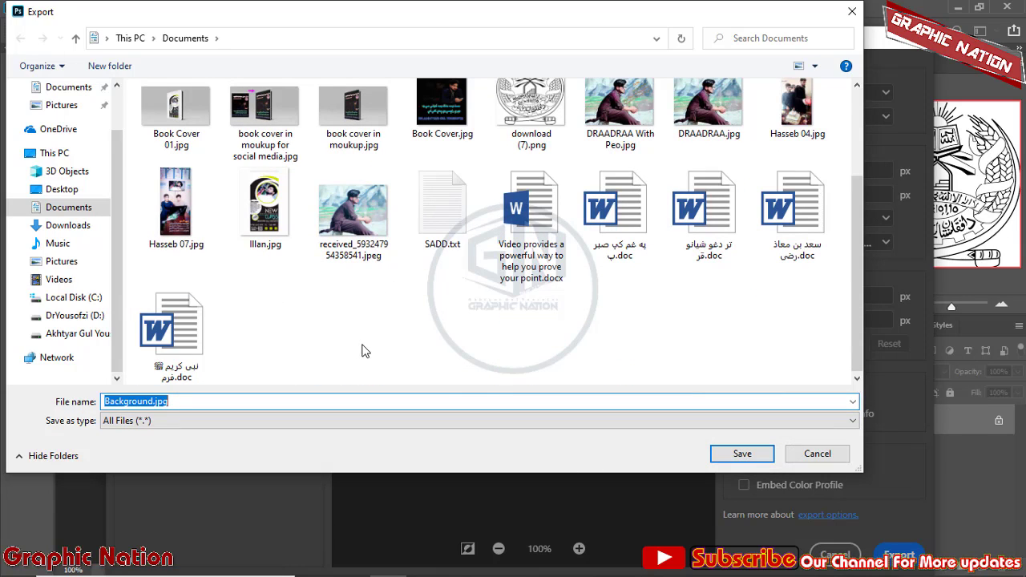
text(Emrat)
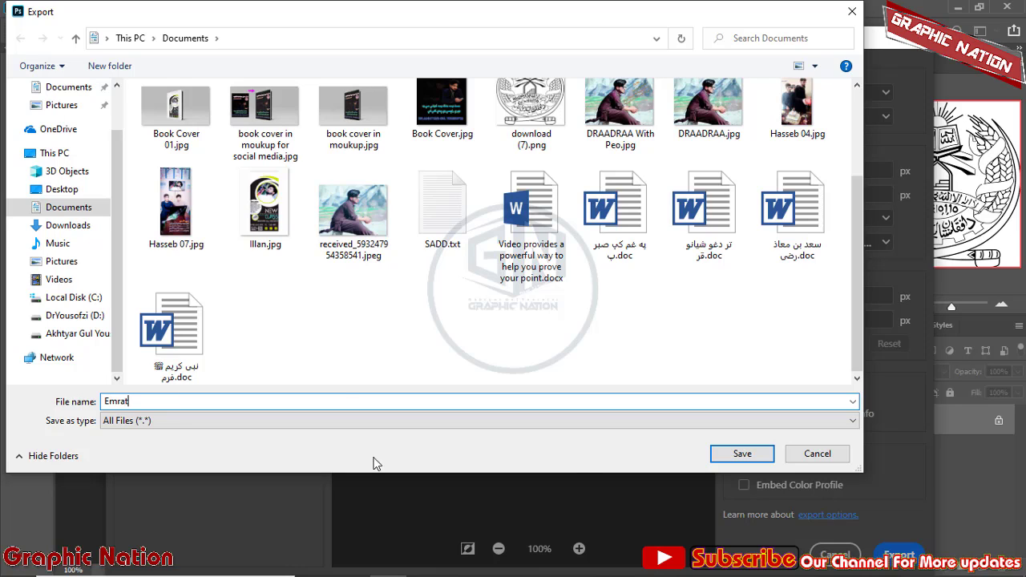
click(743, 454)
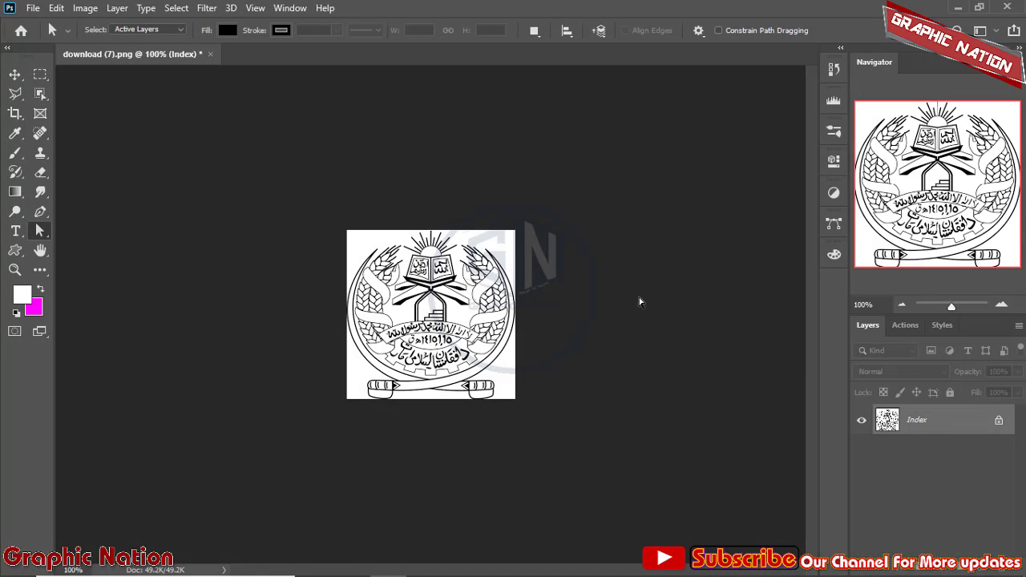
click(209, 54)
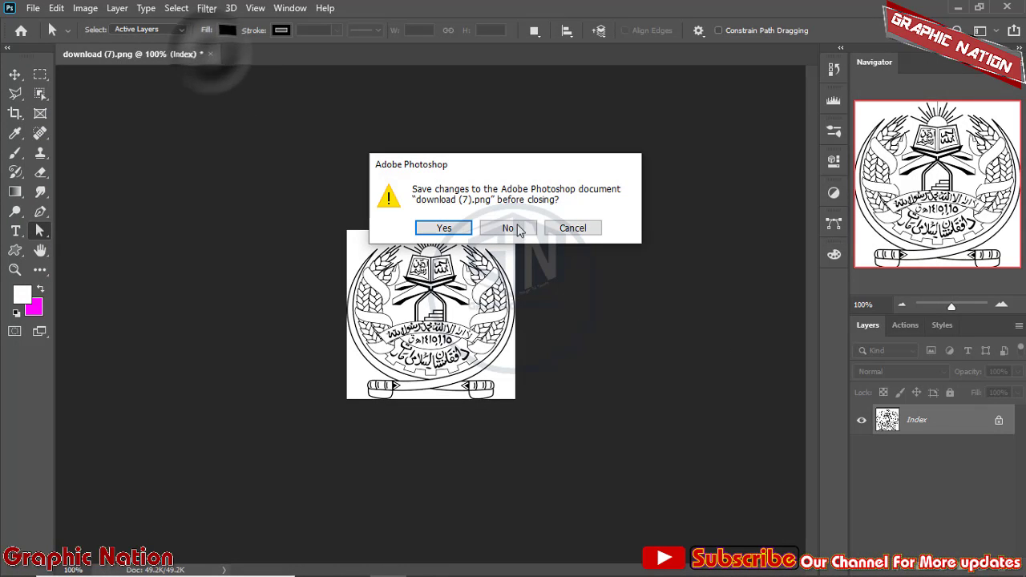
key(n)
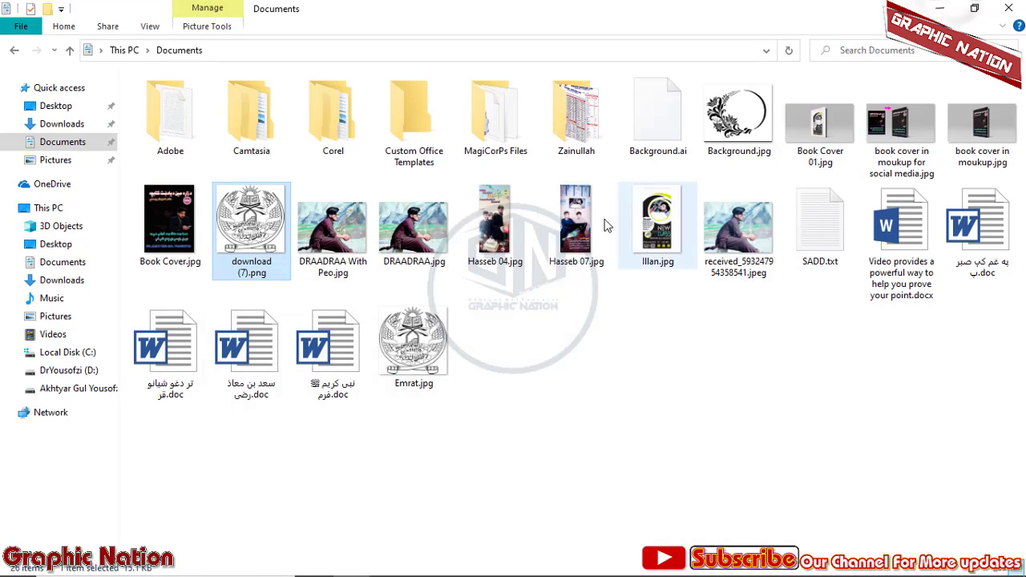
Refresh the Documents folder and preview the exported Emrat.jpg in the photo viewer
right_click(609, 373)
click(634, 214)
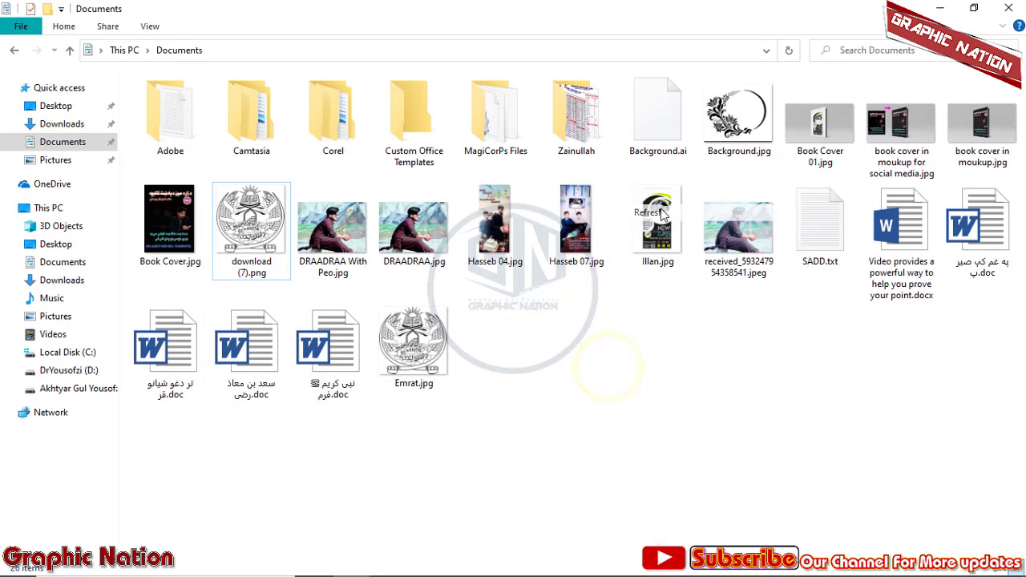
double_click(495, 221)
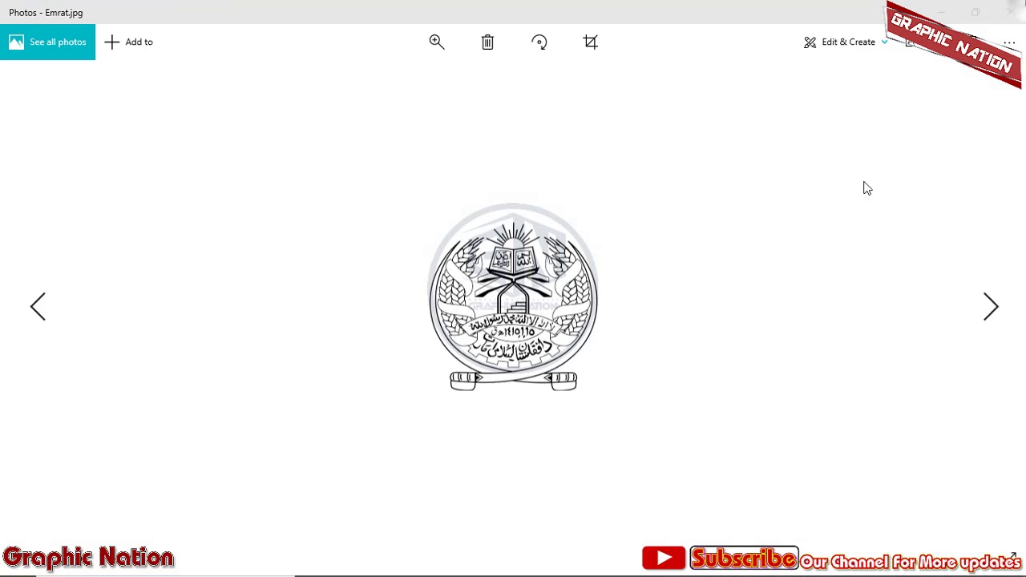
click(1009, 12)
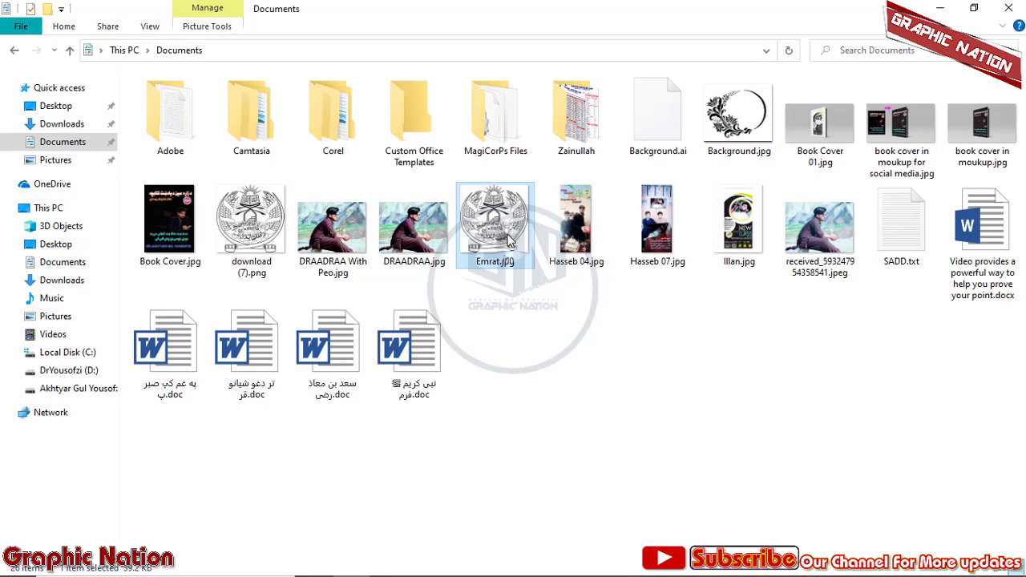
Open Emrat.jpg from the Documents folder in Photoshop
drag(498, 236, 473, 290)
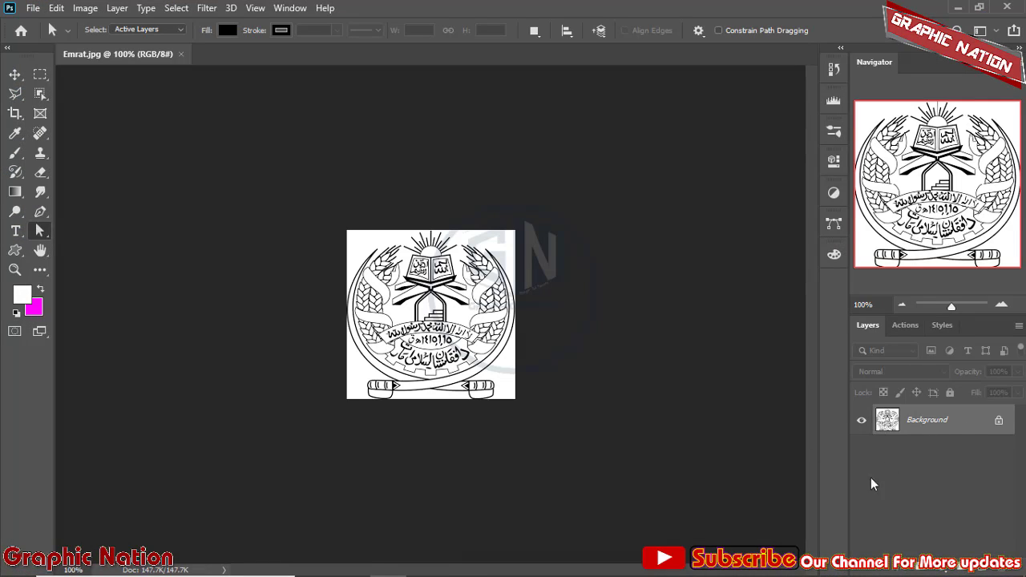
drag(534, 416, 394, 272)
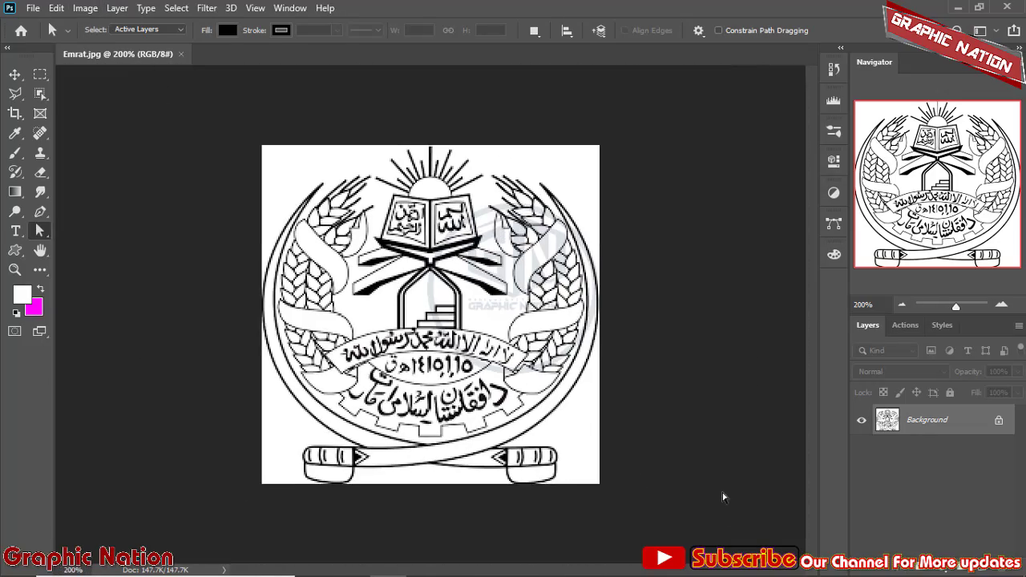
click(85, 8)
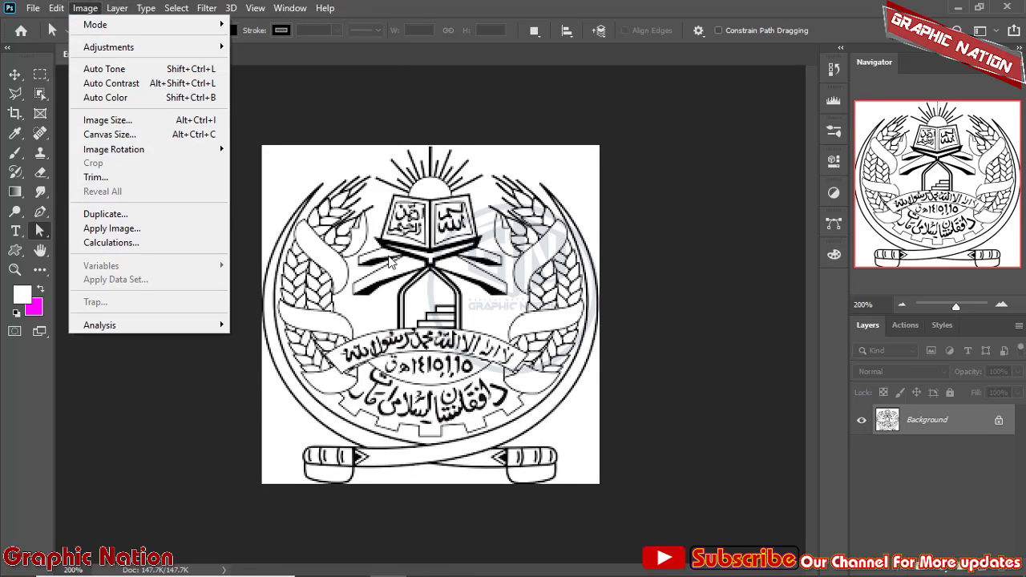
click(268, 166)
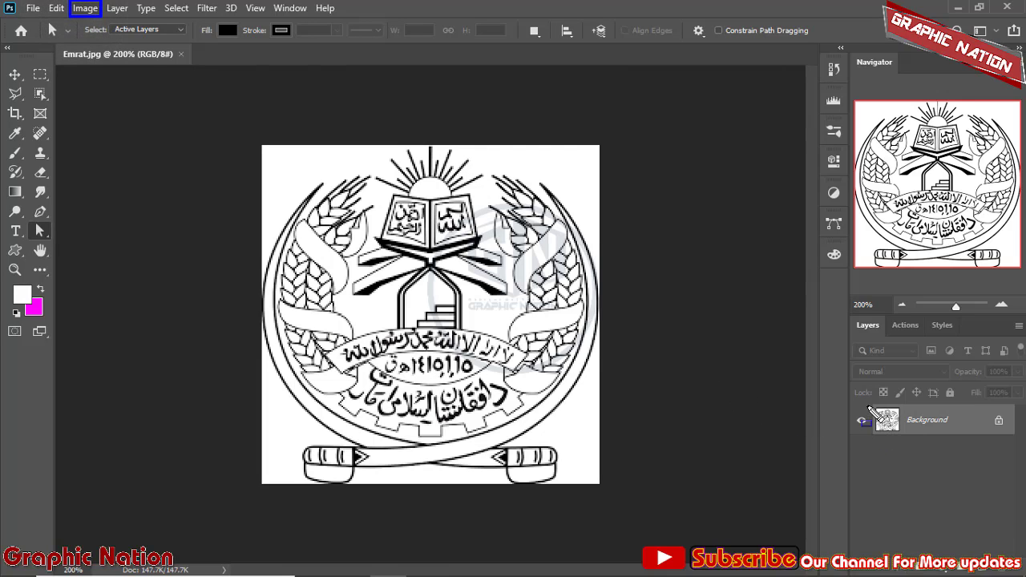
drag(844, 401, 1024, 465)
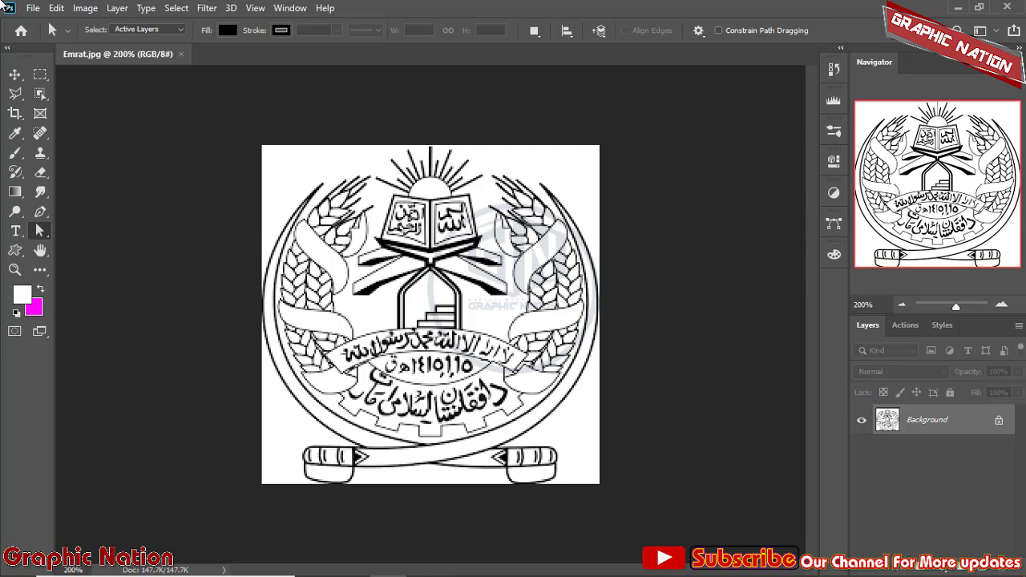
Open the Image Size settings for Emrat.jpg
click(85, 8)
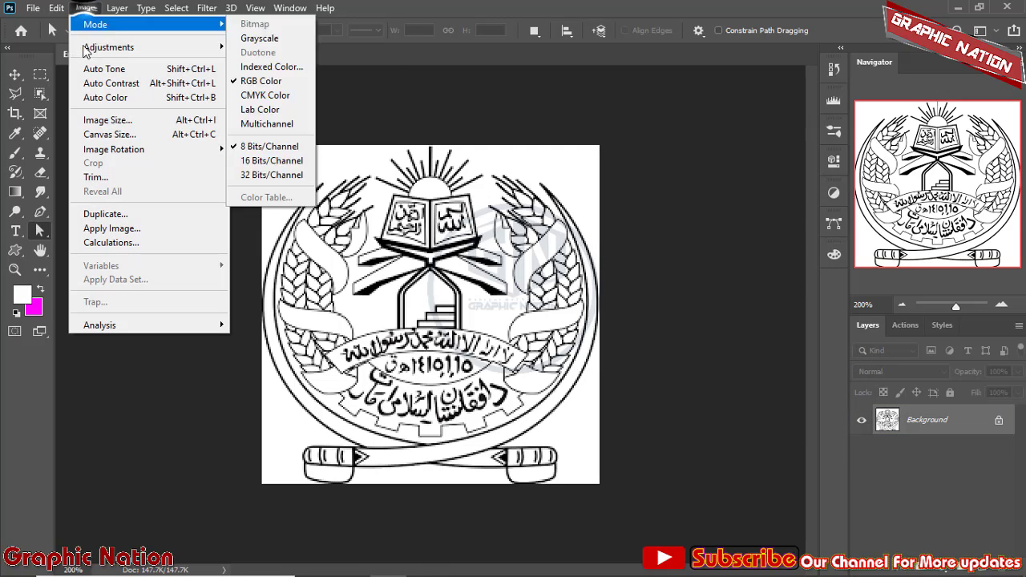
click(136, 121)
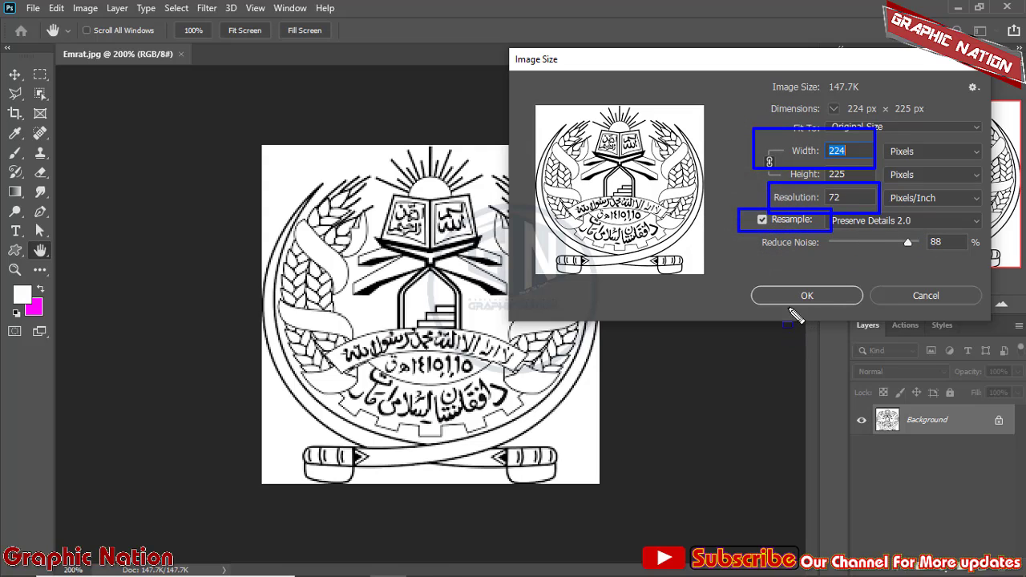
double_click(857, 200)
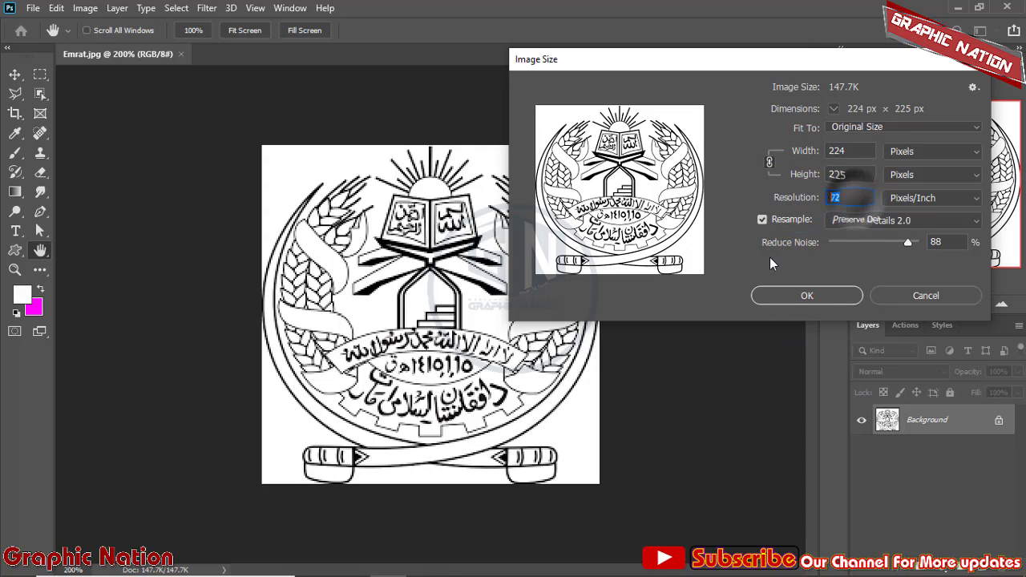
text(300)
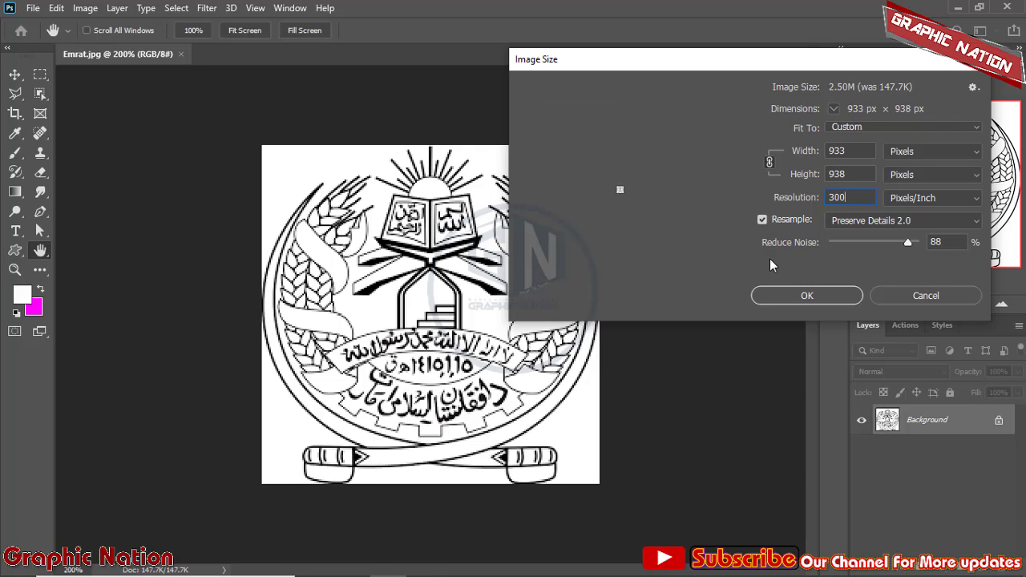
double_click(848, 153)
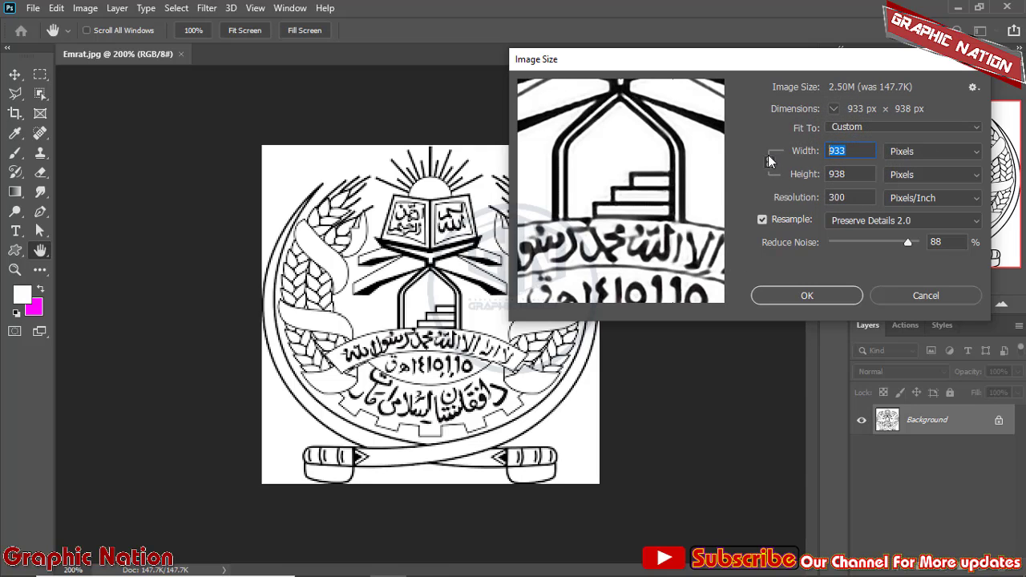
click(769, 163)
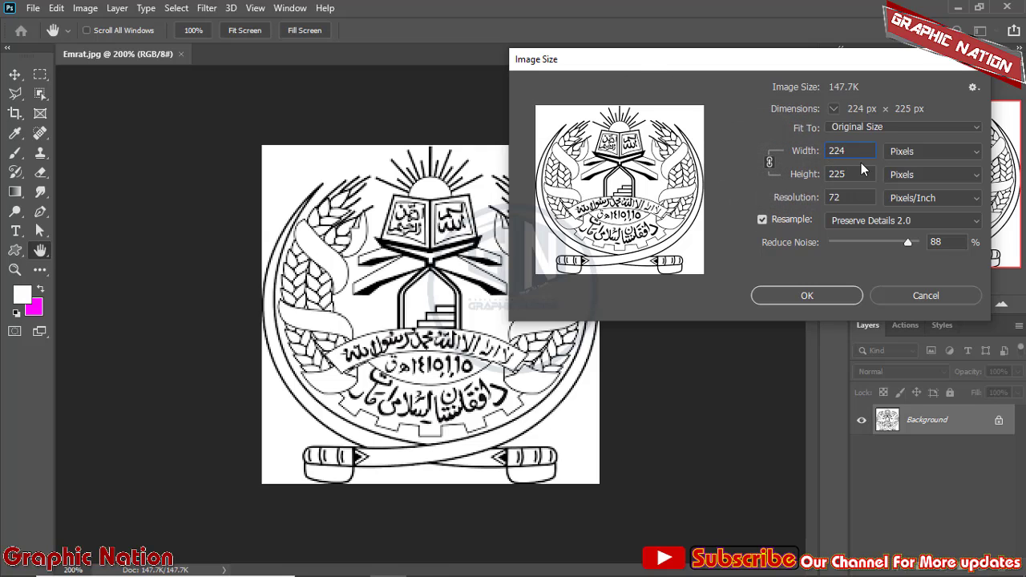
Resize the emblem to a resolution of 300 pixels/inch and a width of 3000 pixels using Automatic resampling
double_click(844, 200)
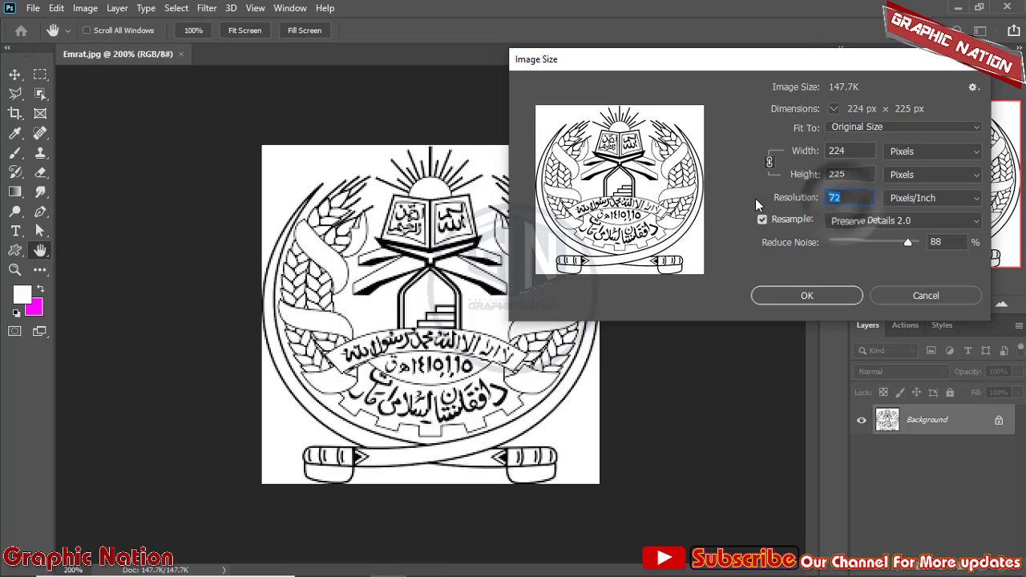
text(300)
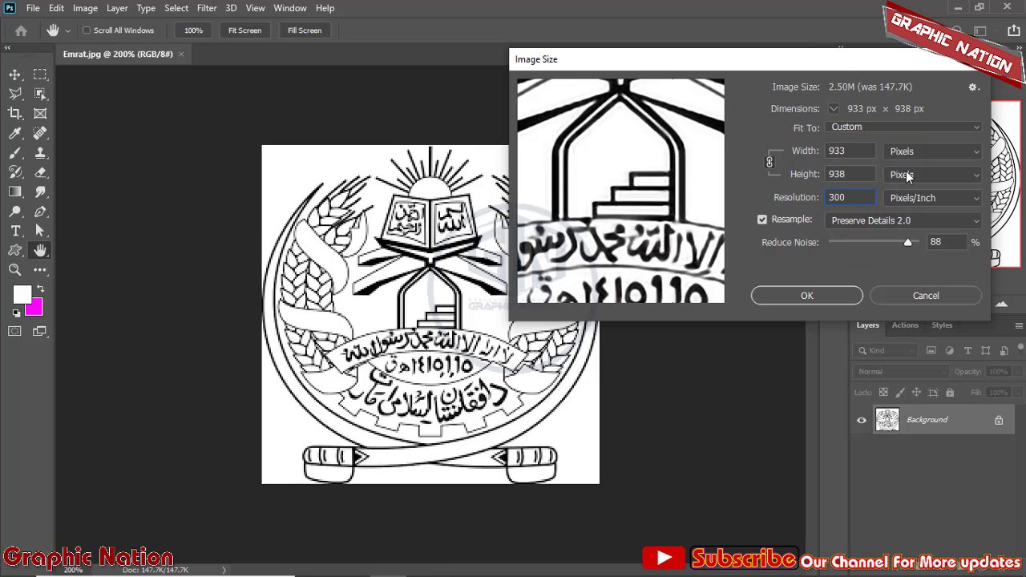
double_click(843, 151)
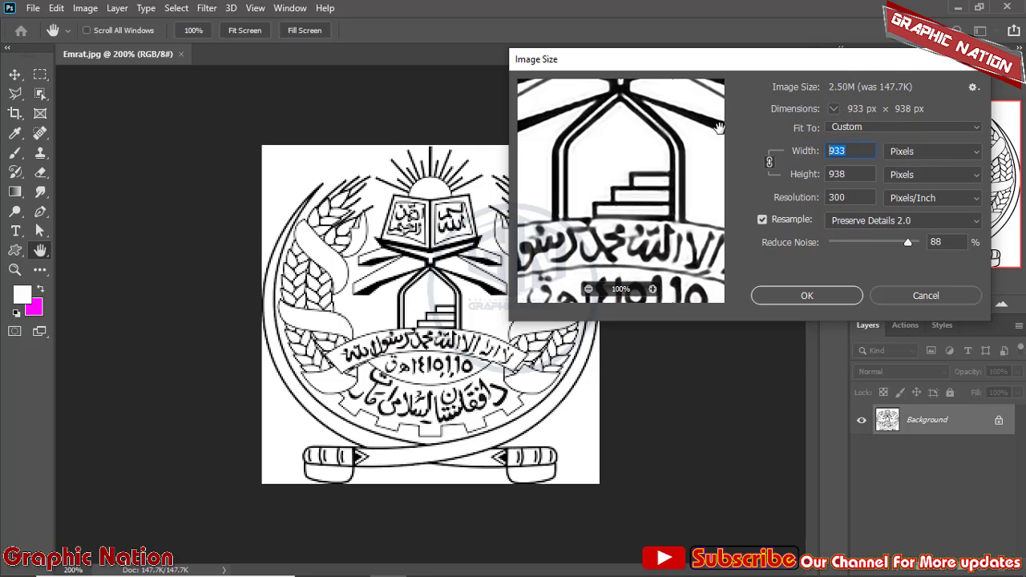
text(3000)
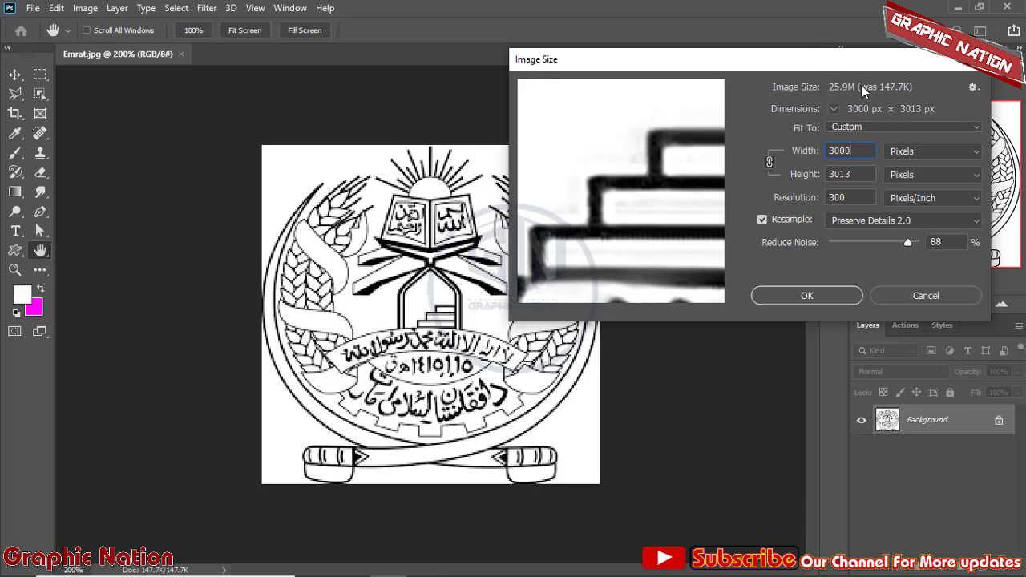
click(842, 221)
click(843, 230)
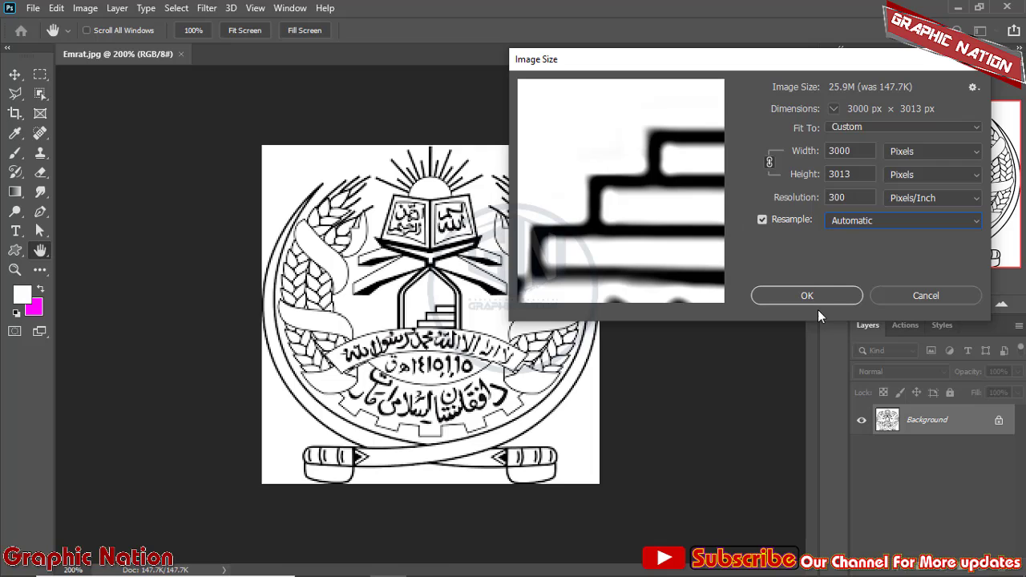
click(791, 301)
key(a)
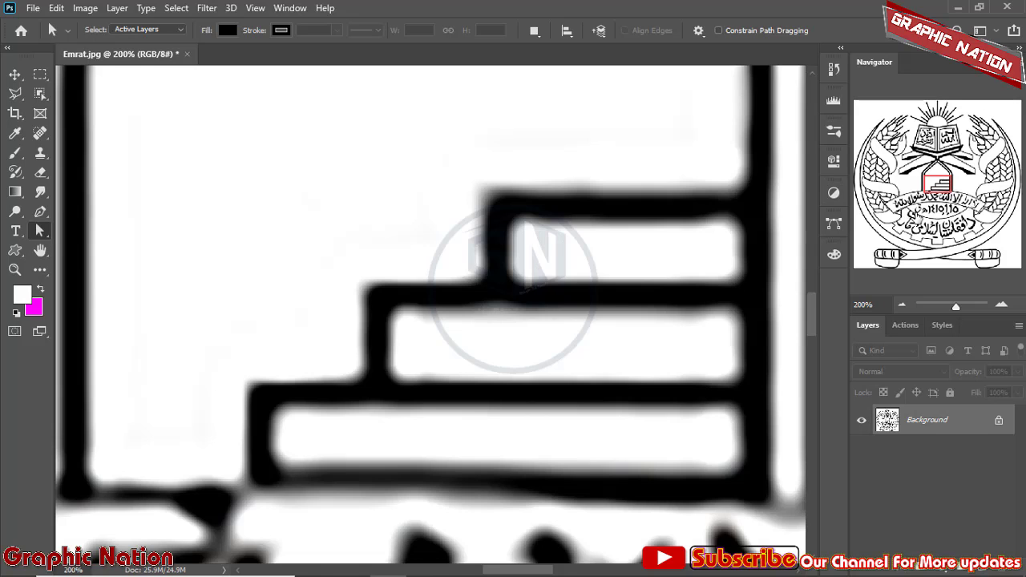
key(ctrl+0)
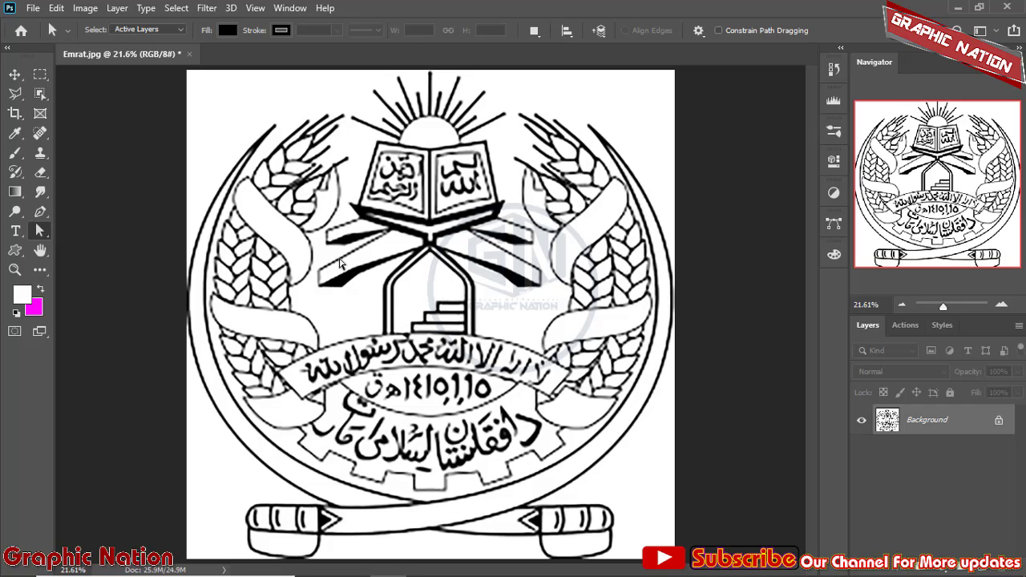
Convert the emblem's Background layer to a Smart Object
key(v)
right_click(947, 425)
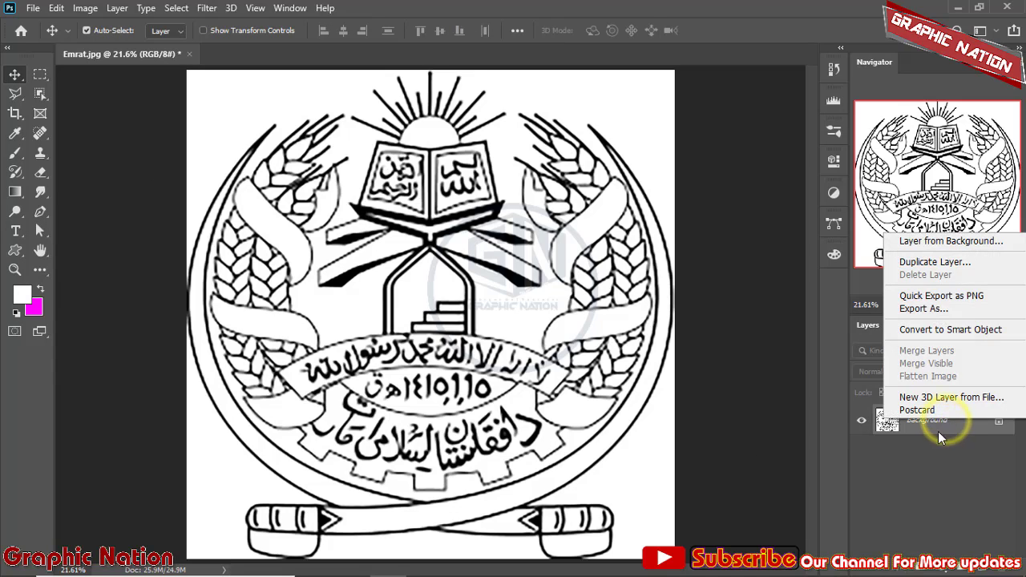
click(946, 421)
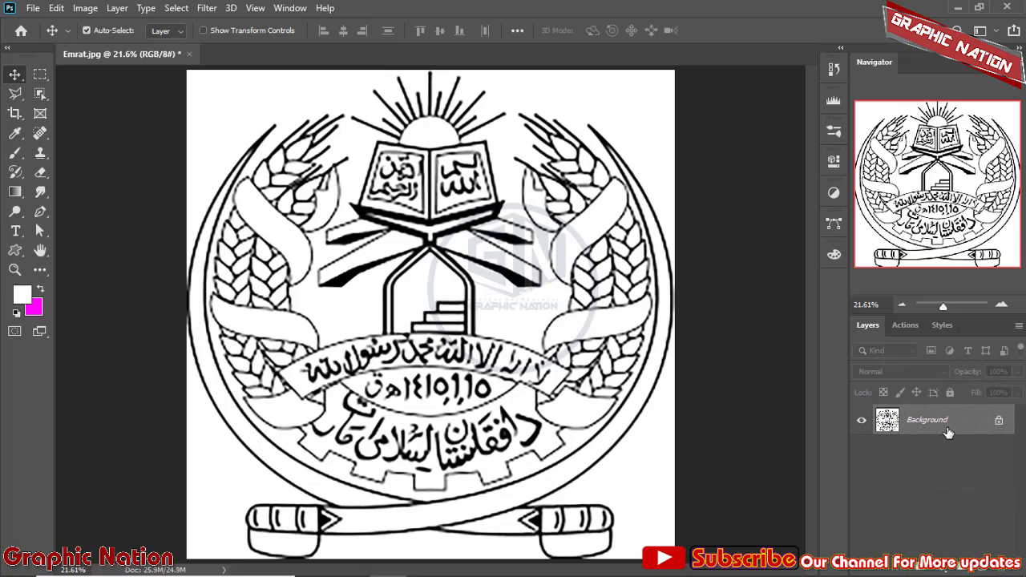
right_click(970, 426)
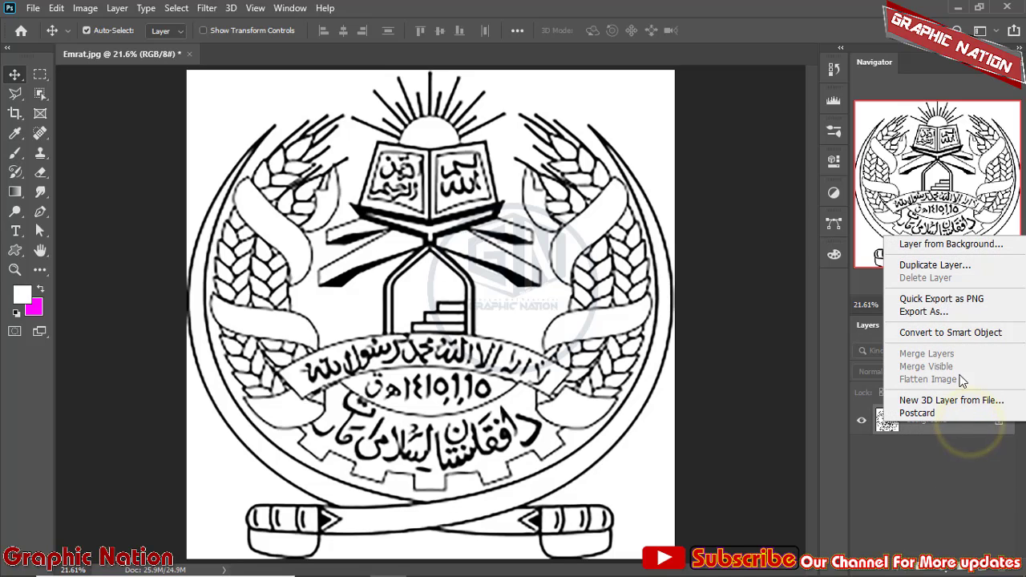
click(967, 335)
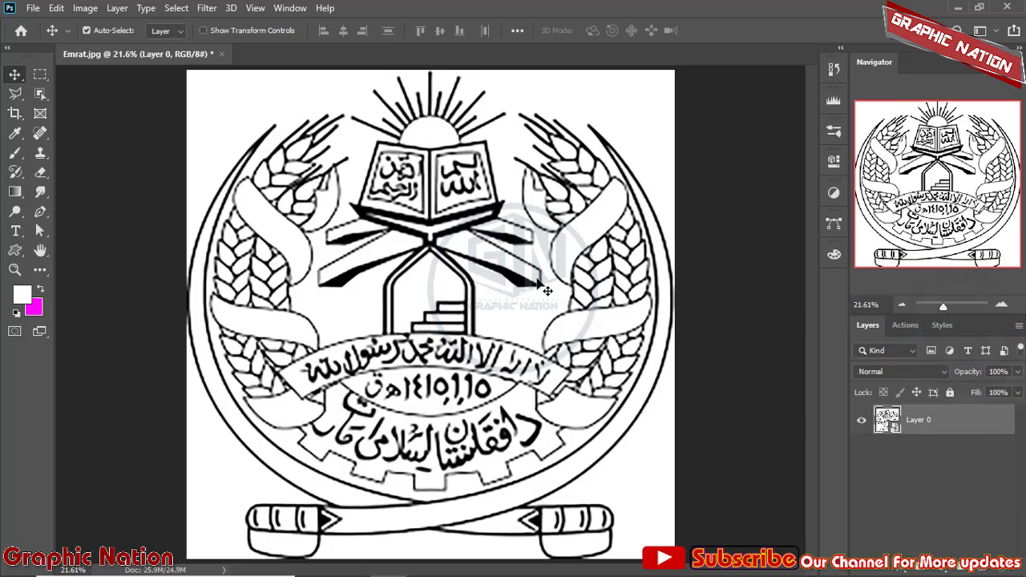
Apply a Gaussian Blur with a radius of 2.9 pixels to the emblem's Smart Object layer
click(206, 8)
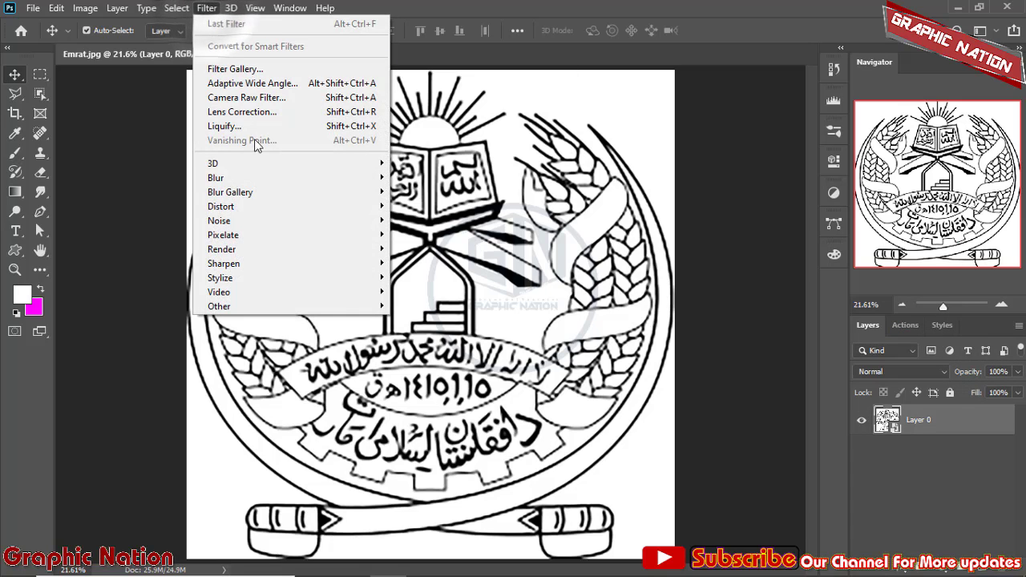
mouse_move(312, 177)
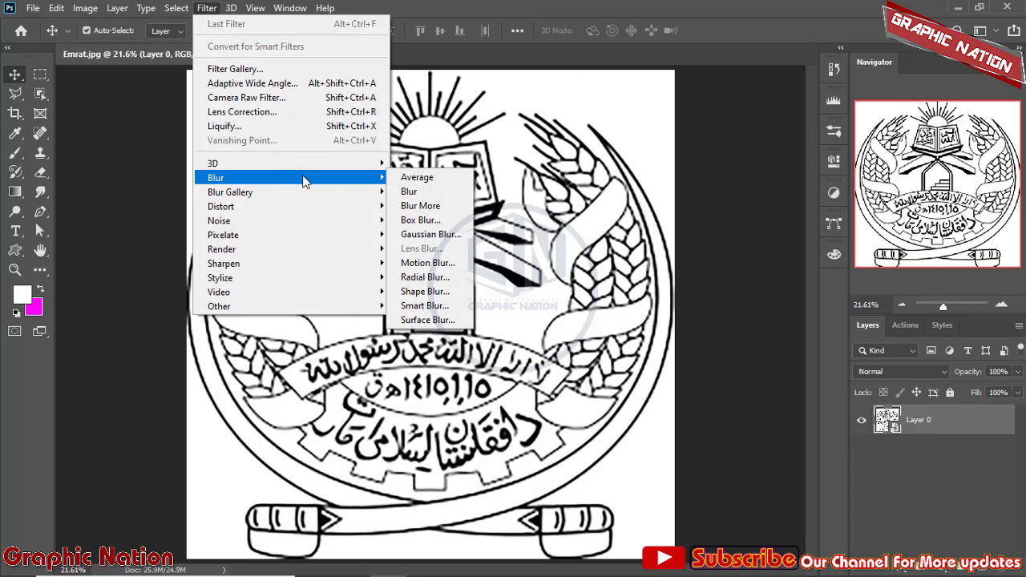
click(433, 234)
drag(171, 126, 340, 201)
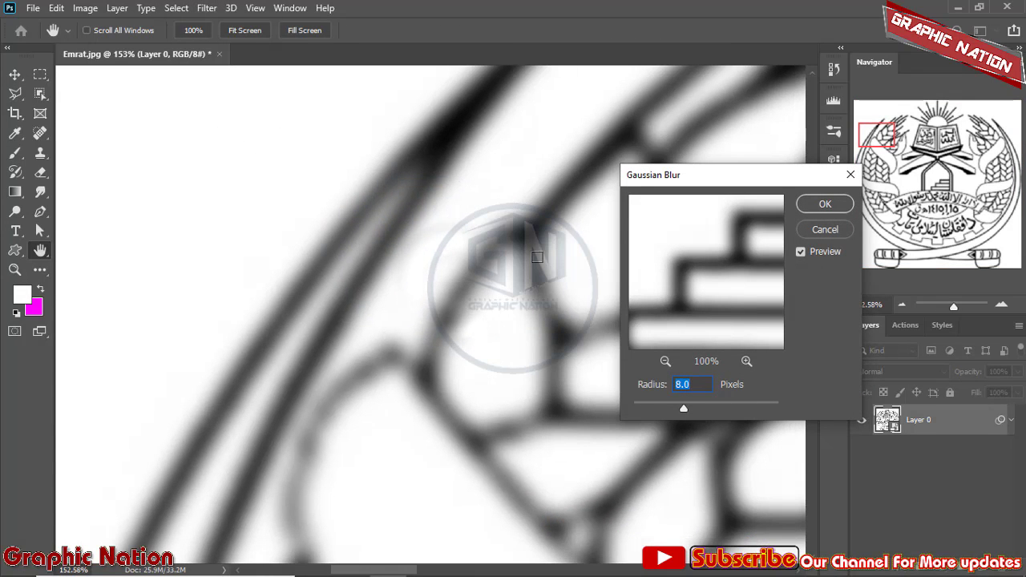
drag(664, 388, 488, 385)
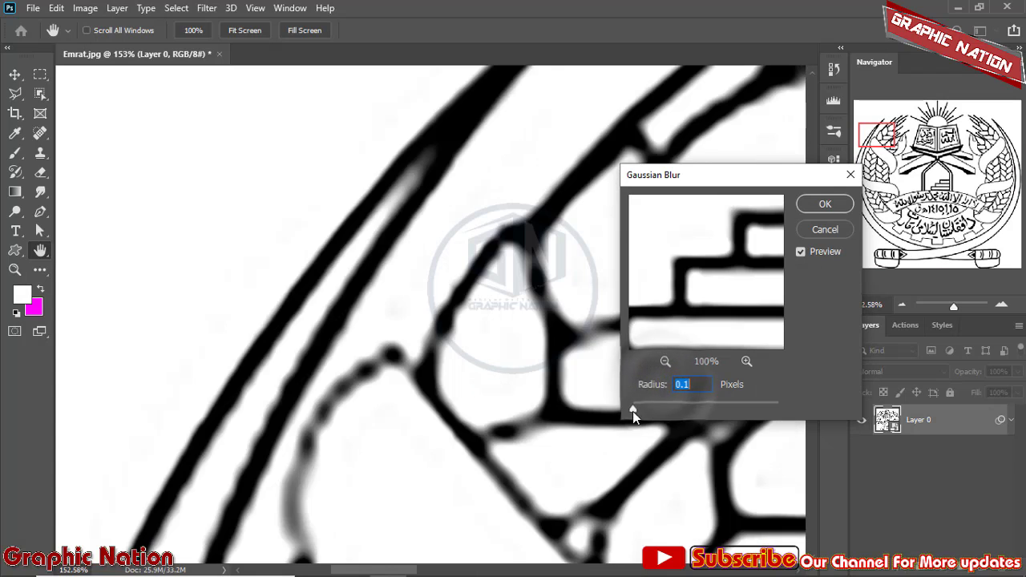
mouse_move(656, 386)
mouse_down()
mouse_move(679, 390)
mouse_move(651, 388)
mouse_up()
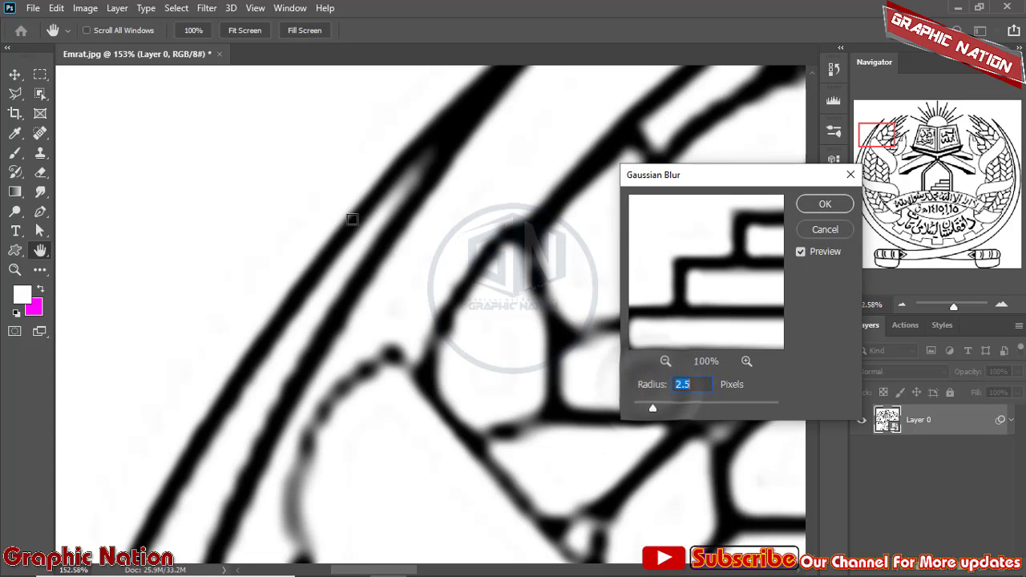
ctrl+click(349, 182)
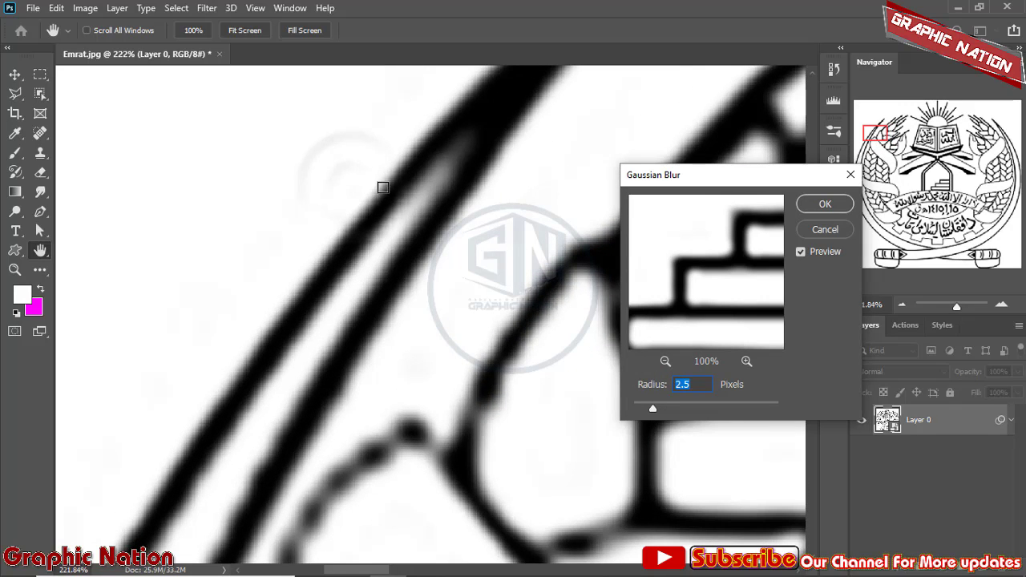
drag(648, 385, 660, 391)
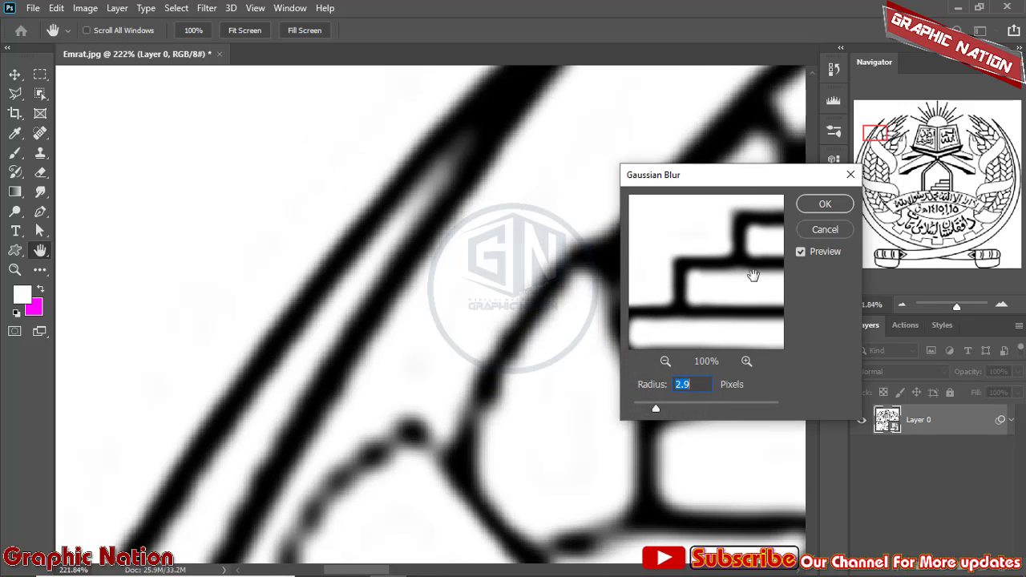
click(825, 206)
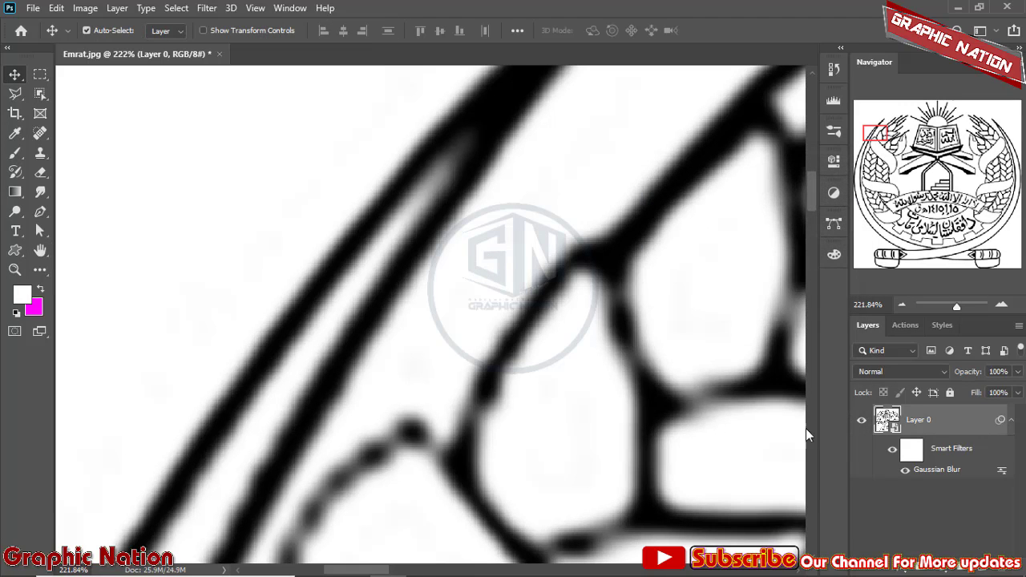
Add a Curves adjustment layer above the blurred emblem layer
key(ctrl+space)
ctrl+alt+click(440, 229)
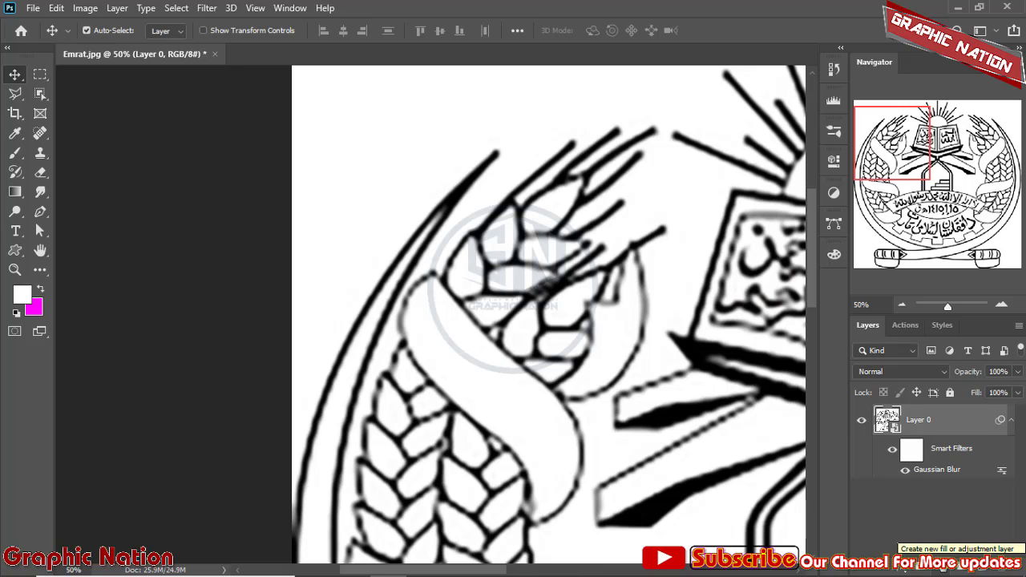
click(945, 571)
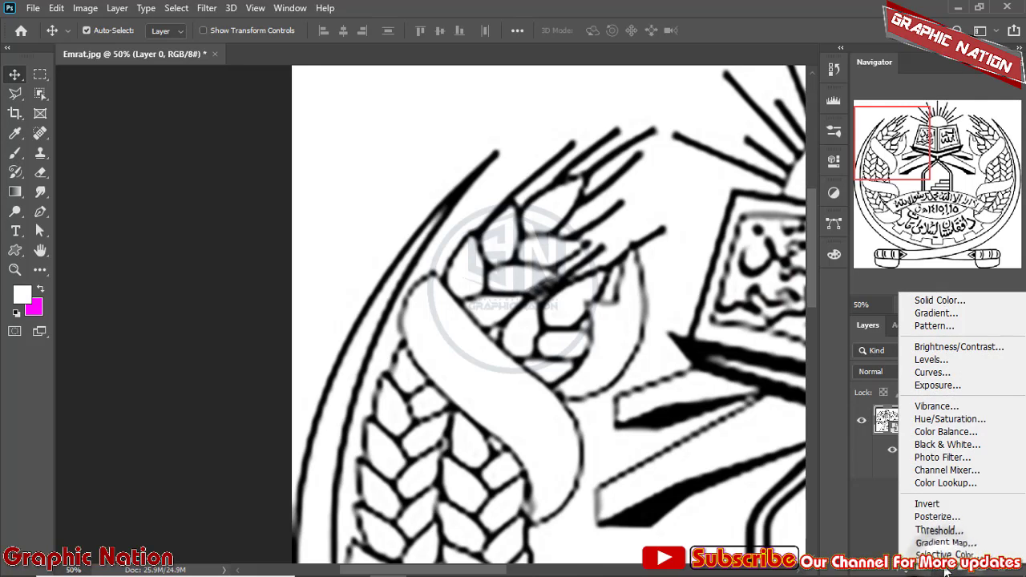
click(946, 571)
click(947, 571)
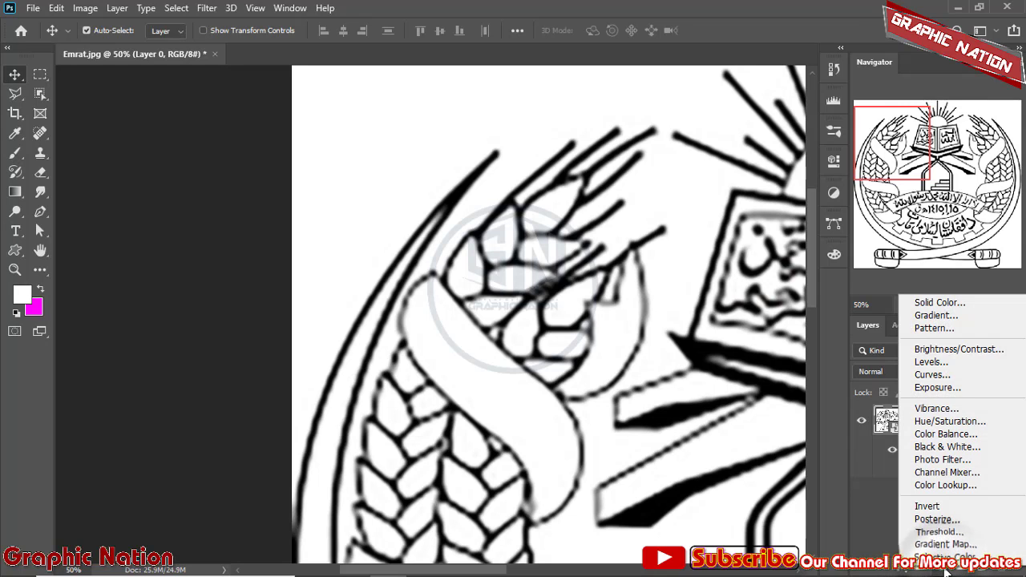
click(930, 374)
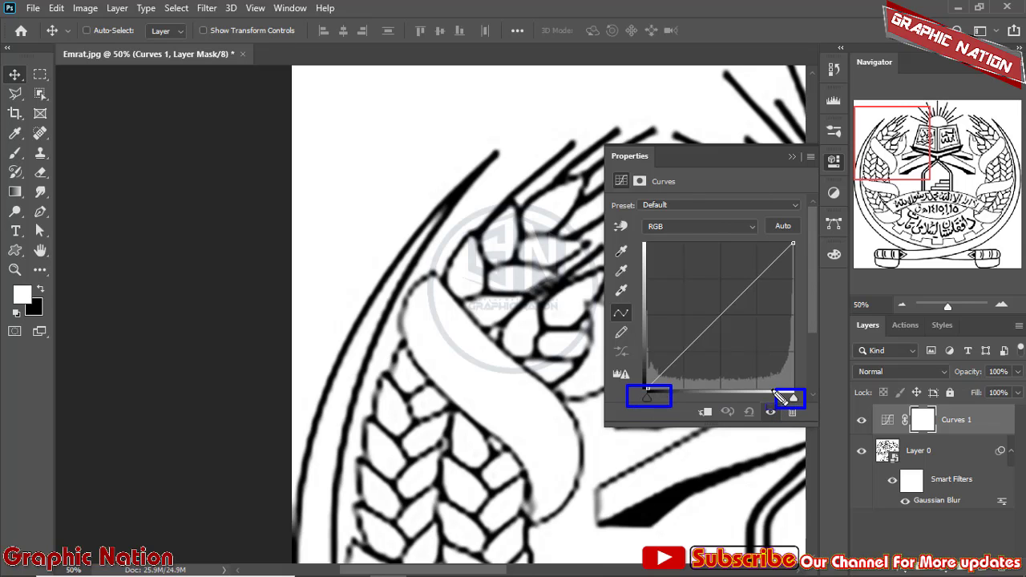
Bring the curve's white and black points together at the midpoint to make a nearly vertical line, then close the Curves settings
key(ctrl)
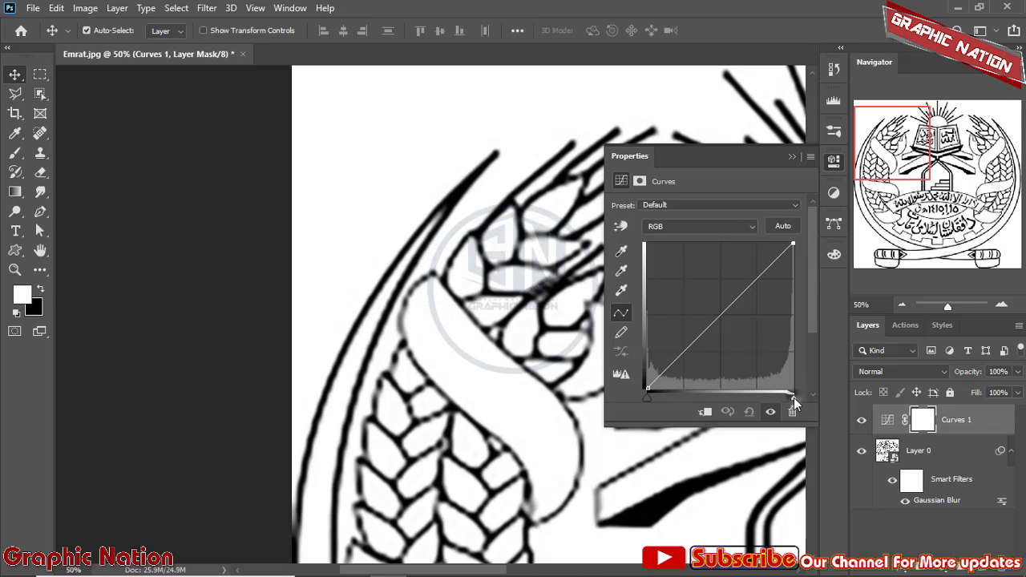
drag(794, 404, 721, 398)
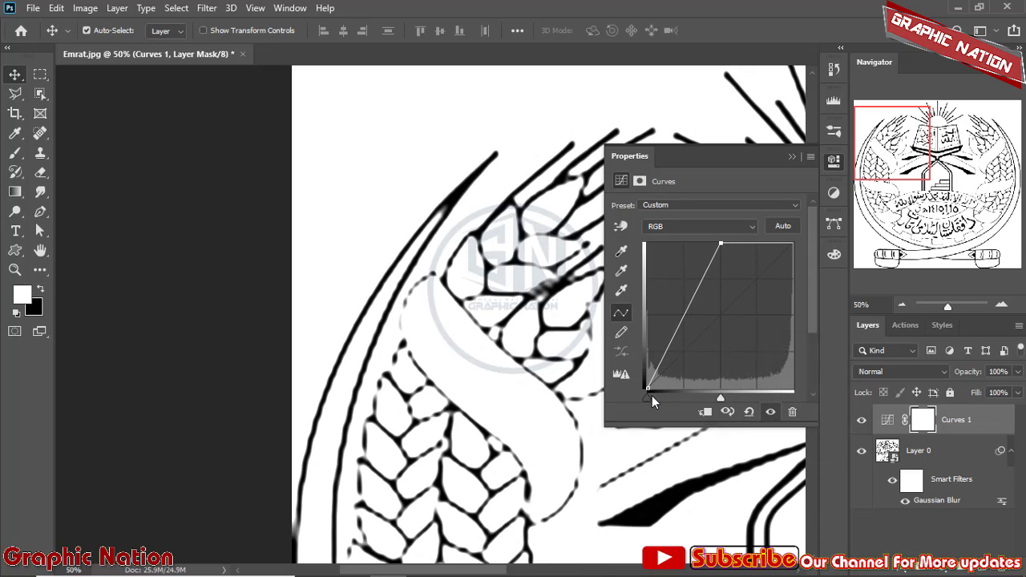
drag(649, 404, 724, 405)
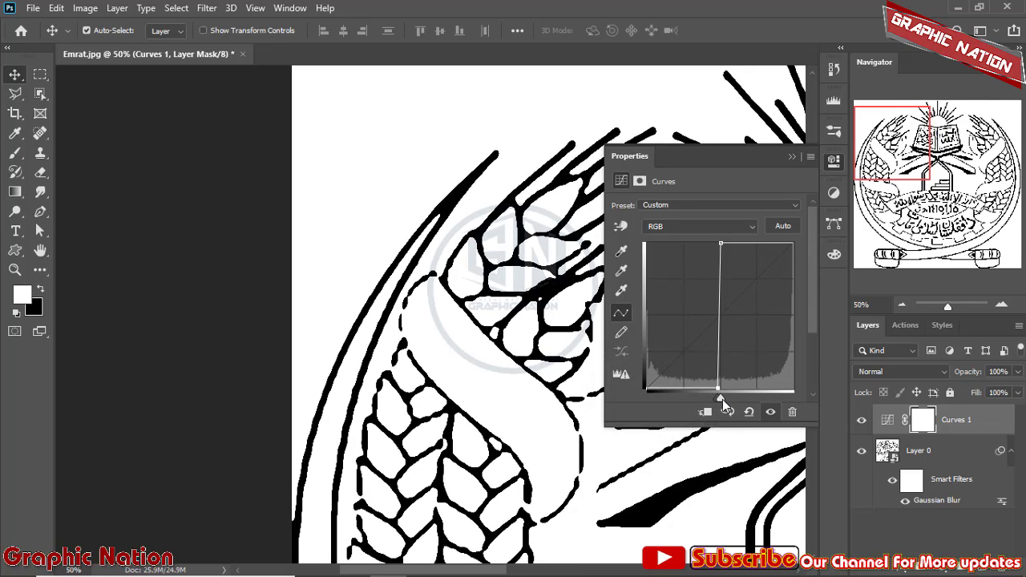
key(ctrl+space)
drag(371, 253, 503, 331)
scroll(278, 212, right, 10)
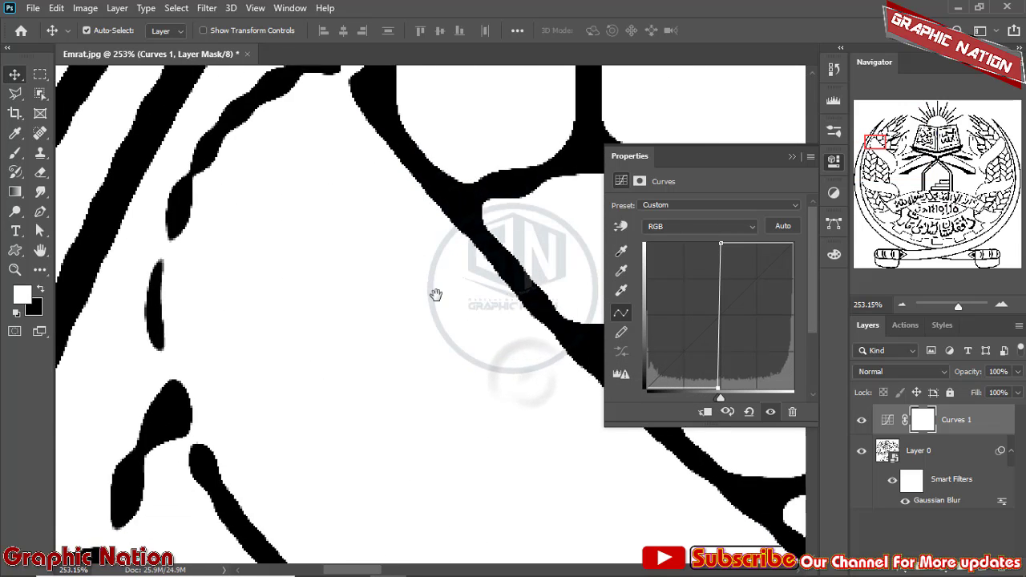
scroll(436, 294, down, 3)
click(792, 157)
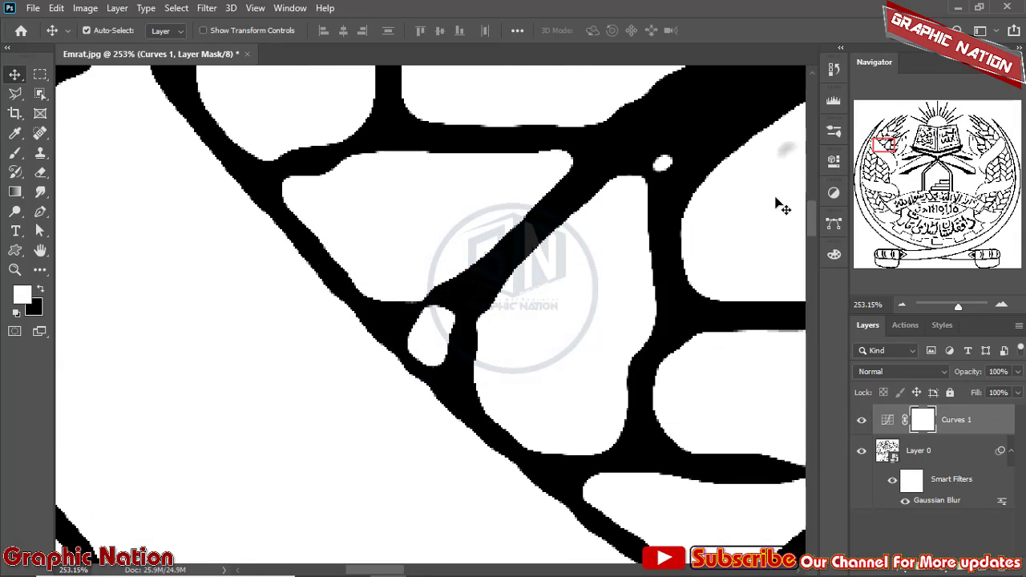
Reopen the Curves 1 settings and shift both curve points slightly toward the highlights to thicken the emblem's broken lines
scroll(587, 249, down, 8)
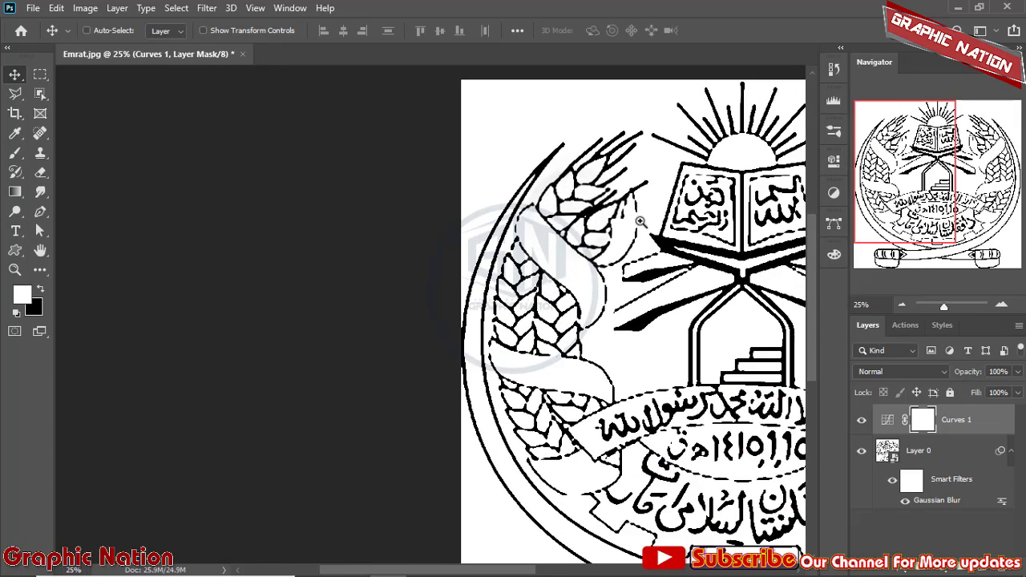
drag(559, 153, 792, 241)
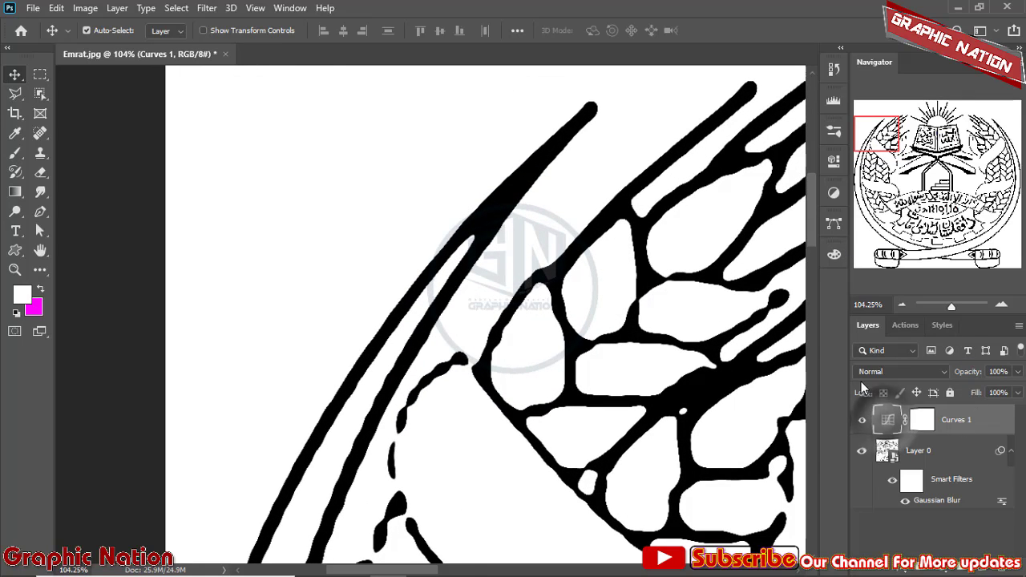
double_click(888, 414)
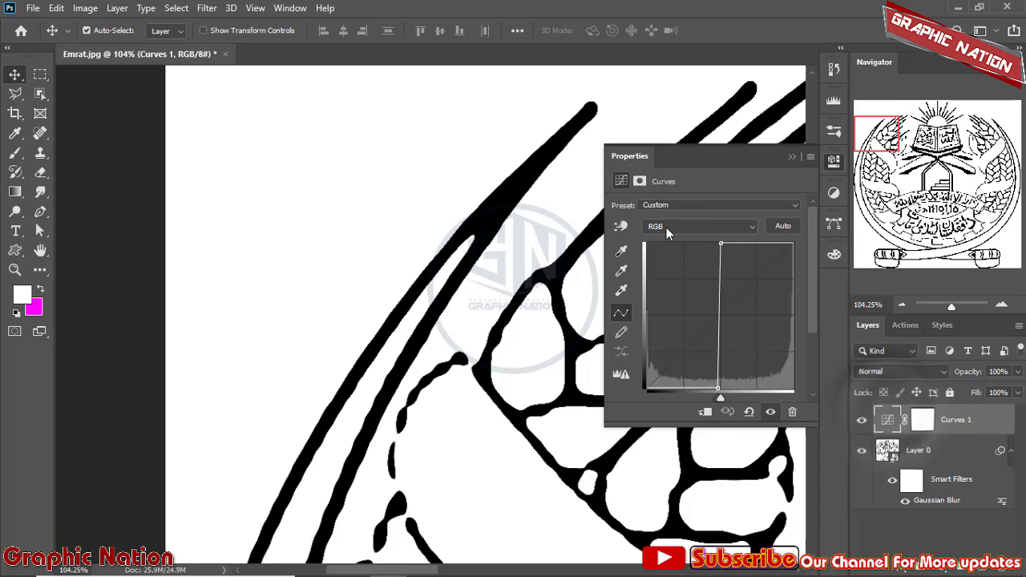
mouse_move(723, 397)
mouse_down()
mouse_move(763, 399)
mouse_move(768, 412)
mouse_move(759, 398)
mouse_move(738, 401)
mouse_move(800, 401)
mouse_move(709, 388)
mouse_move(744, 386)
mouse_move(732, 401)
mouse_move(790, 397)
mouse_move(733, 388)
mouse_up()
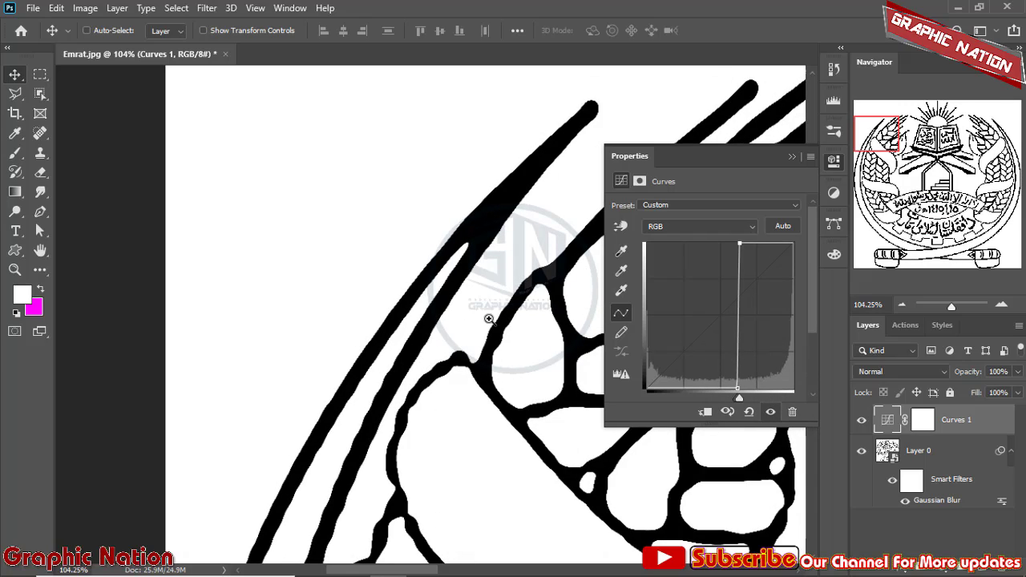
ctrl+click(490, 319)
scroll(443, 306, down, 7)
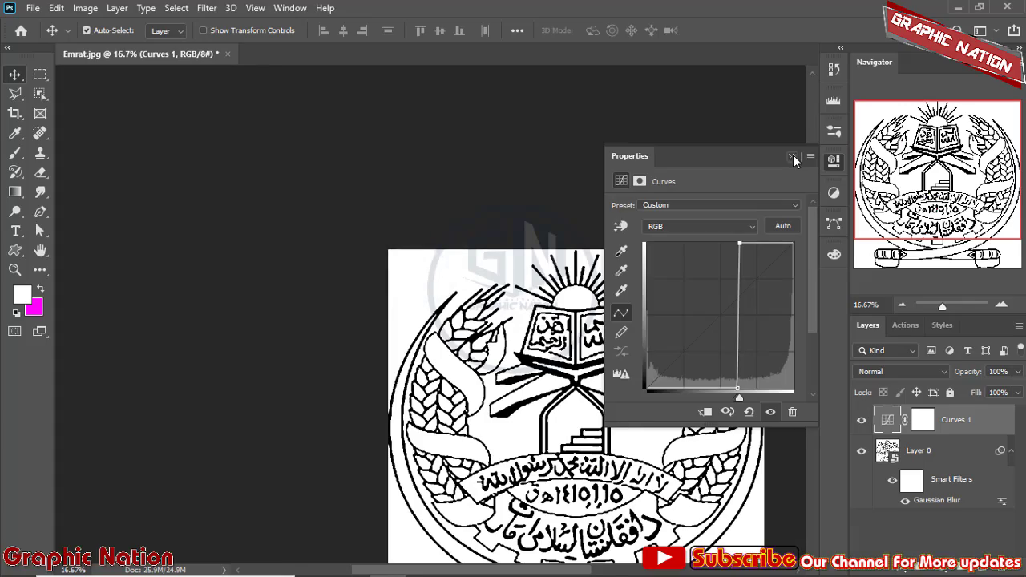
click(792, 157)
Check the emblem's lettering and edges, then merge Curves 1 and Layer 0 into a single layer
scroll(509, 371, down, 1)
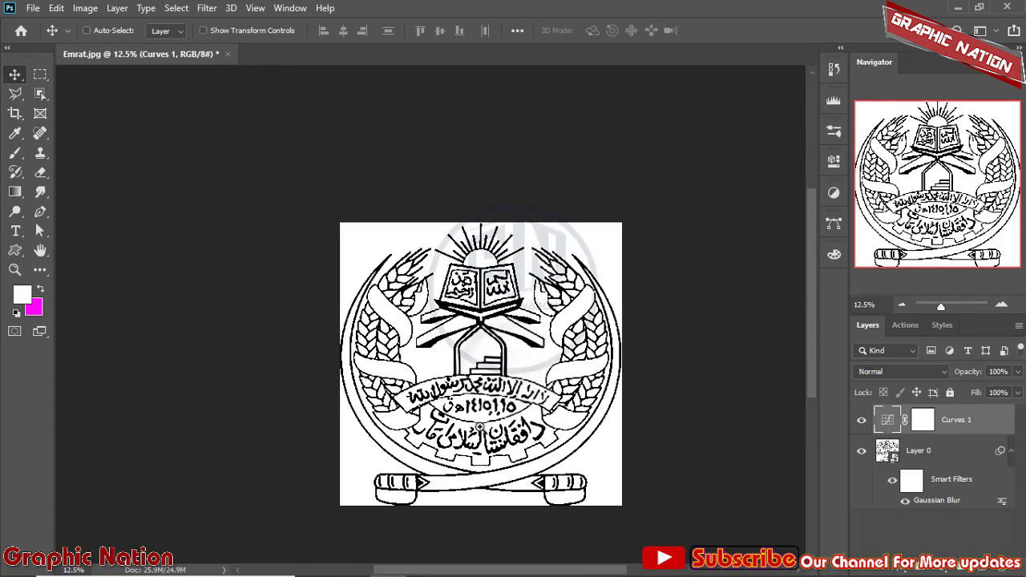
scroll(479, 391, up, 5)
scroll(481, 377, down, 3)
scroll(505, 281, up, 6)
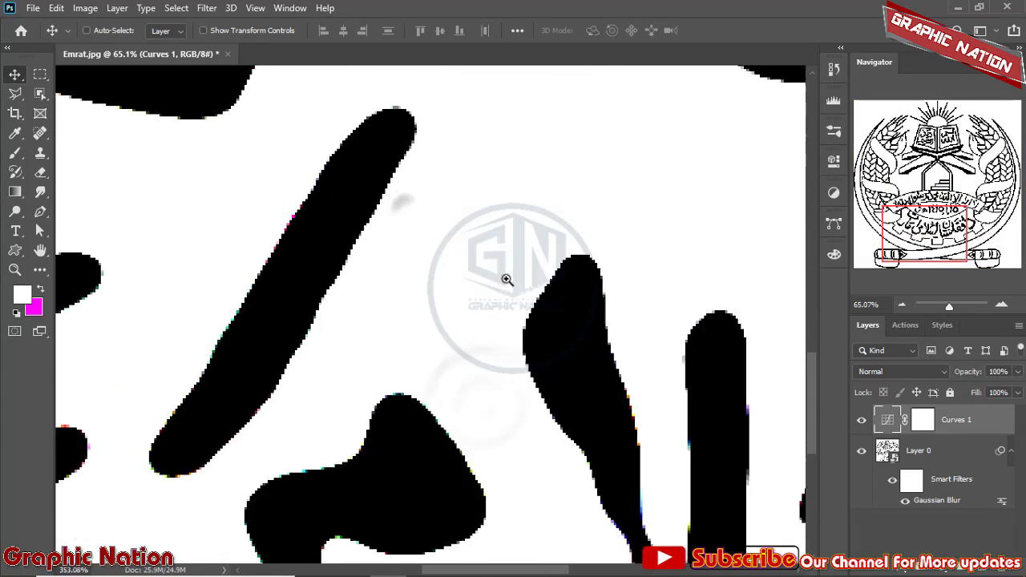
scroll(513, 287, up, 2)
scroll(554, 310, down, 9)
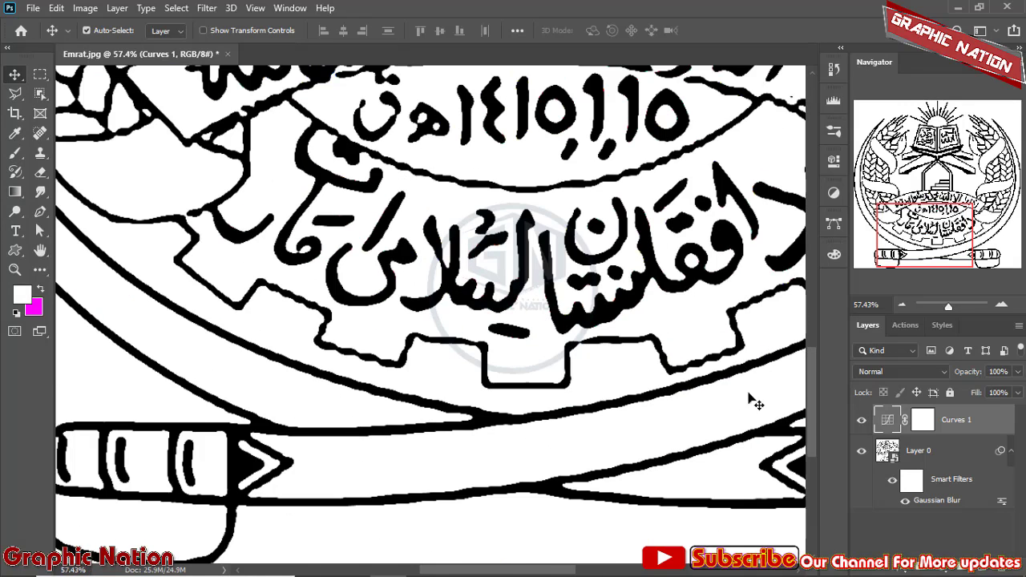
ctrl+click(928, 458)
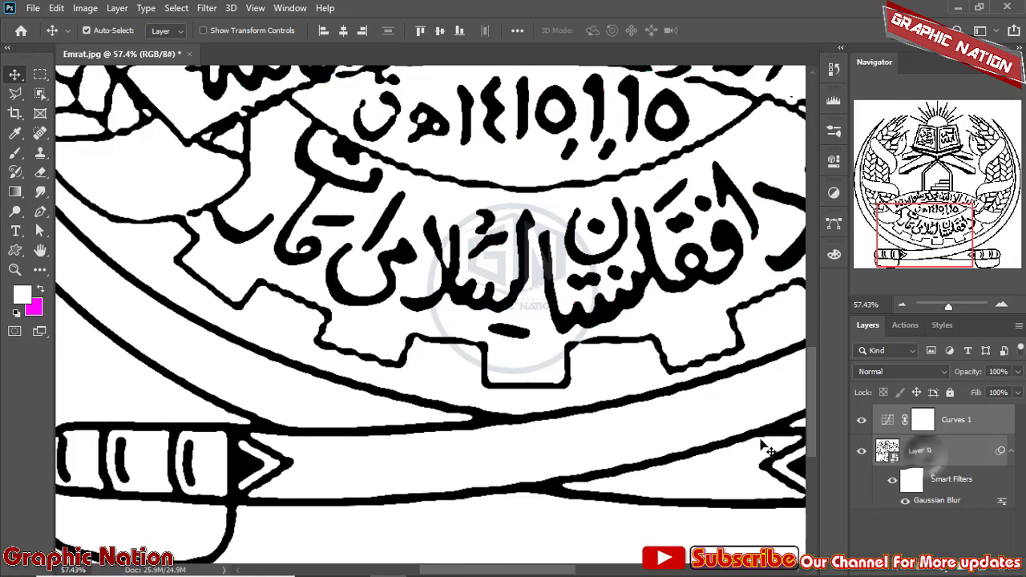
key(ctrl+e)
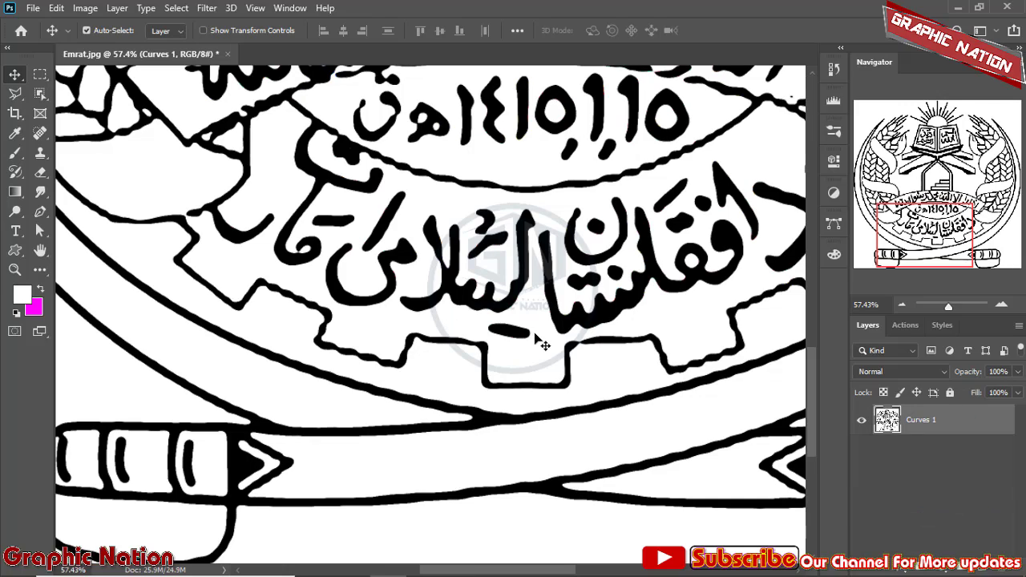
Try removing the white background around the wheat and sun rays with the Background Eraser at 50% tolerance, then undo the strokes
scroll(519, 287, down, 6)
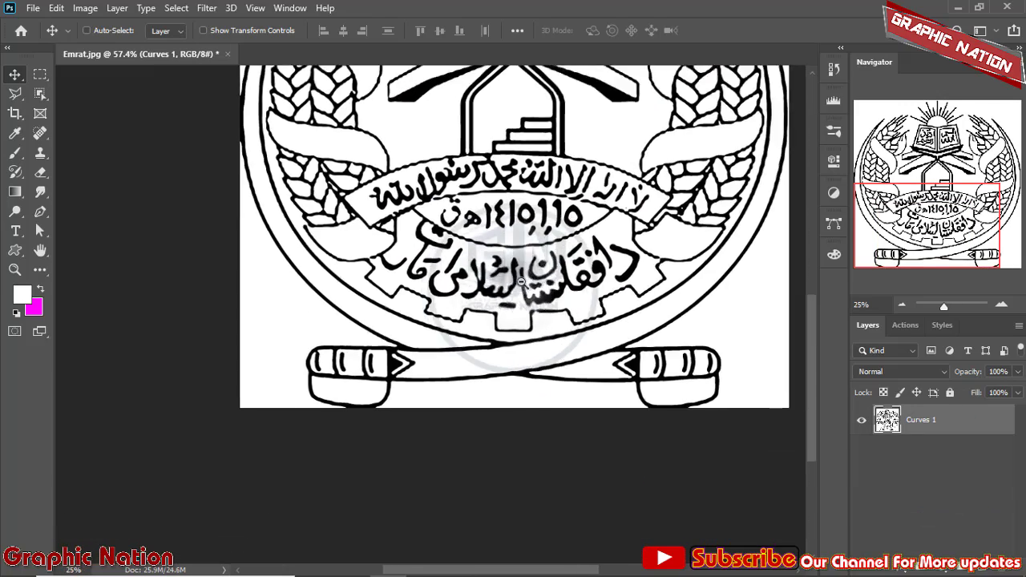
scroll(256, 162, up, 5)
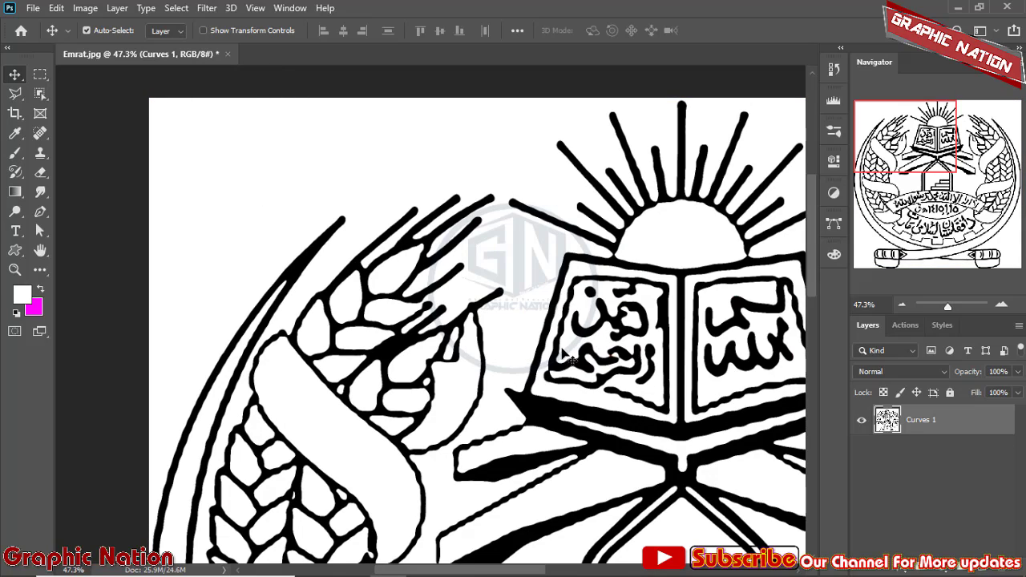
click(42, 156)
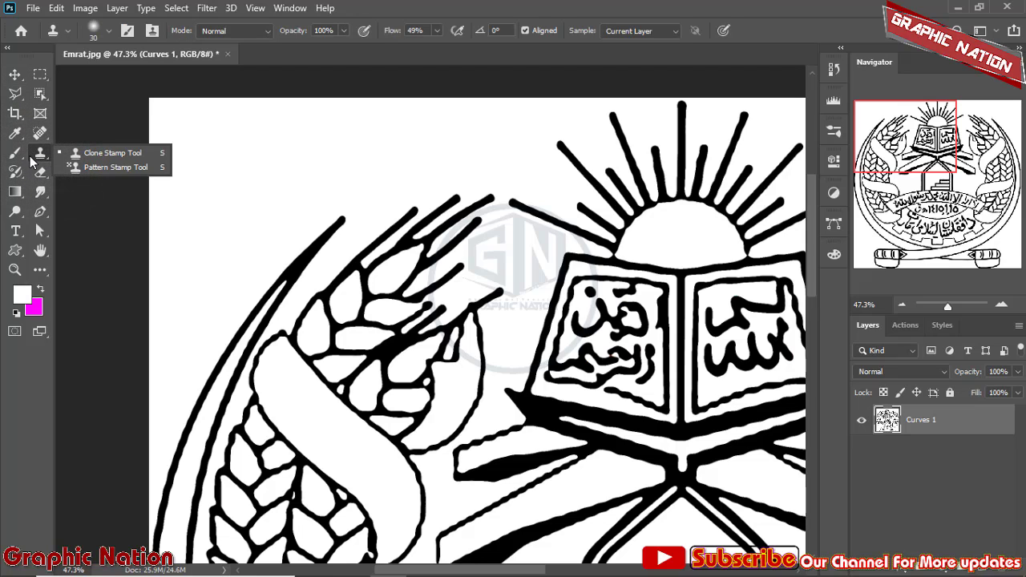
click(46, 176)
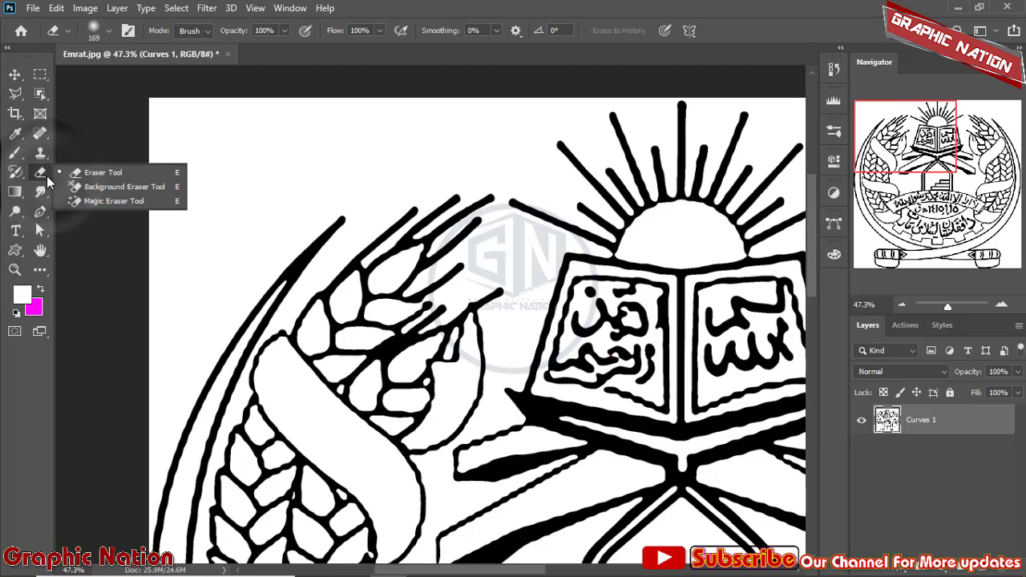
click(125, 187)
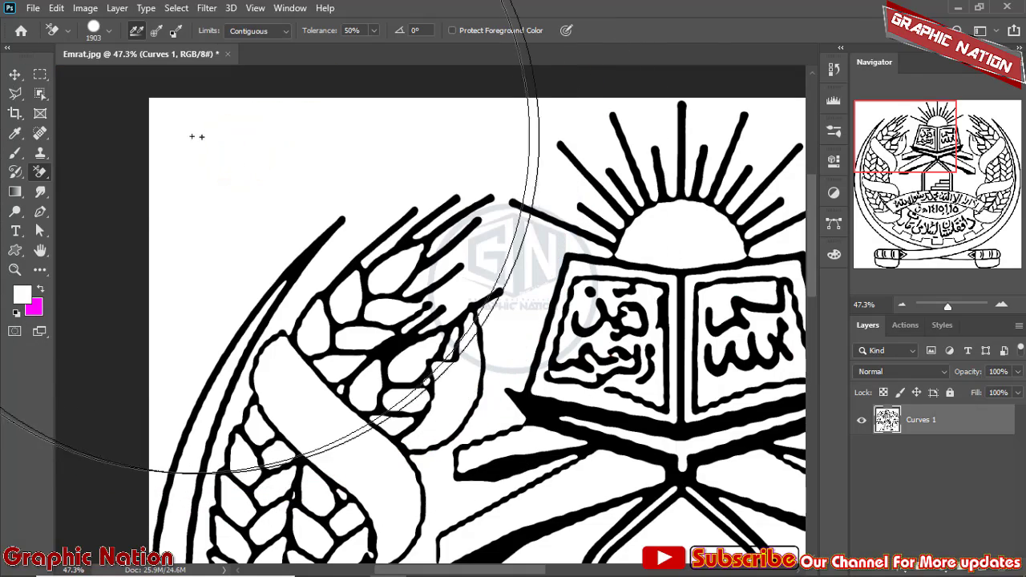
click(213, 139)
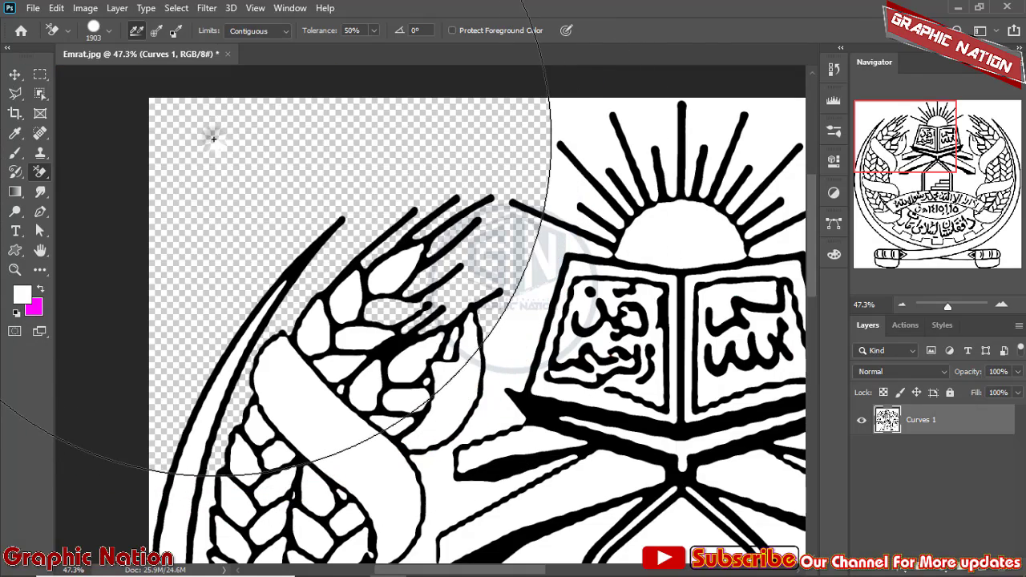
mouse_move(213, 140)
mouse_down()
mouse_move(472, 147)
mouse_move(545, 175)
mouse_move(578, 293)
mouse_move(565, 351)
mouse_move(452, 368)
mouse_move(473, 389)
mouse_up()
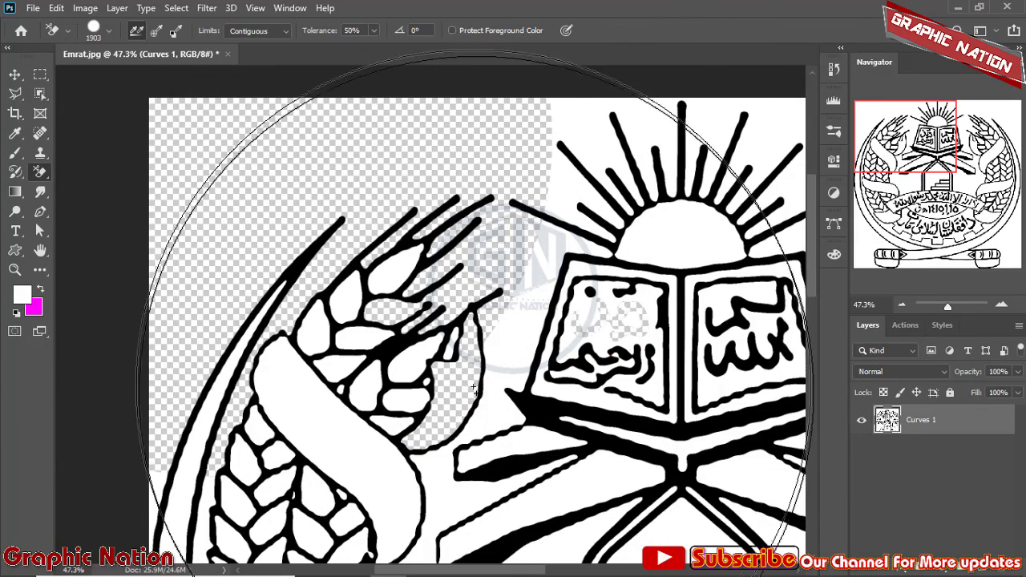
drag(607, 321, 656, 215)
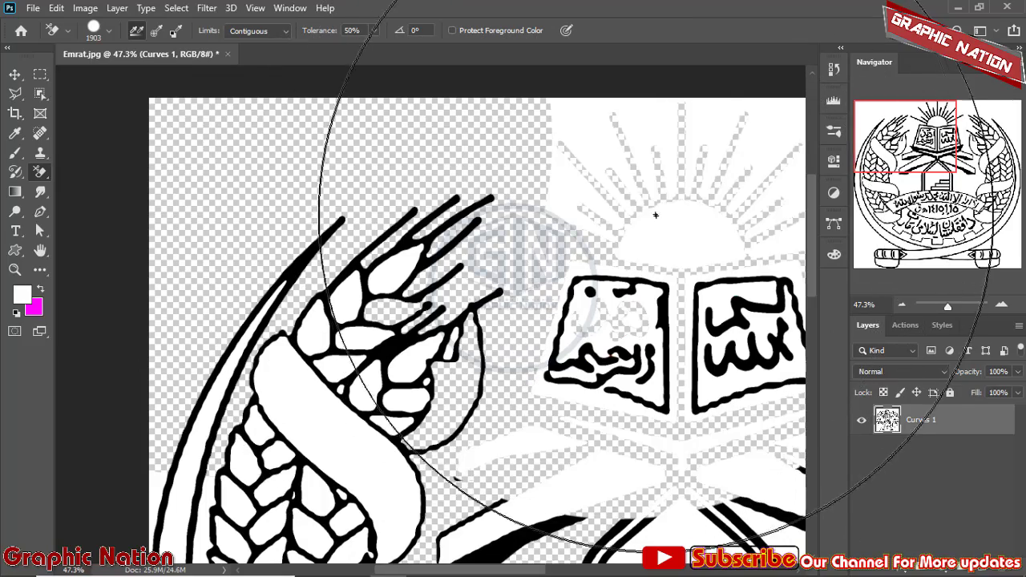
key(ctrl+z)
key(ctrl+z)
key(ctrl+z)
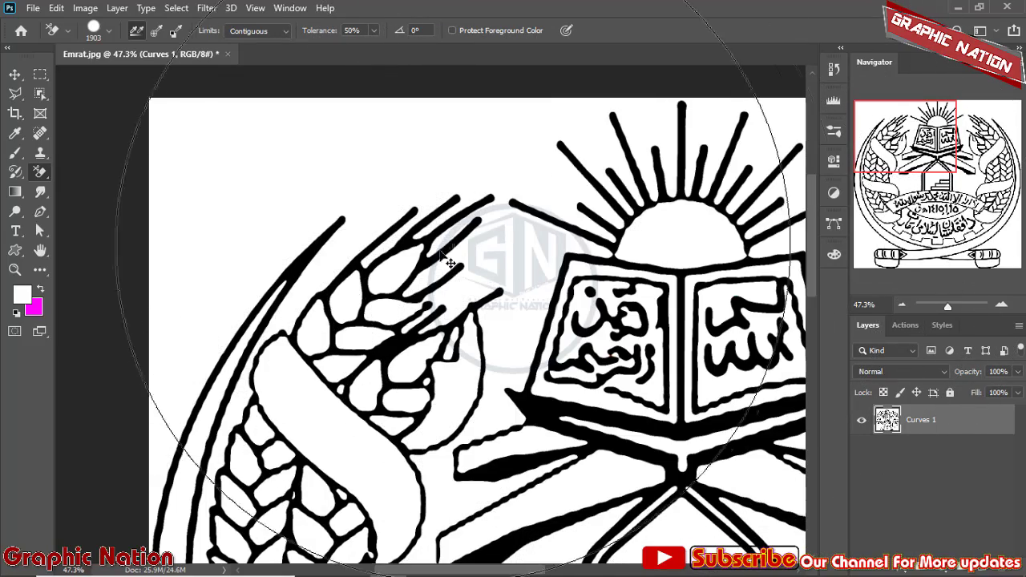
Try erasing the white background across the emblem's upper half with the 1903 px Background Eraser, then undo it
scroll(282, 174, down, 3)
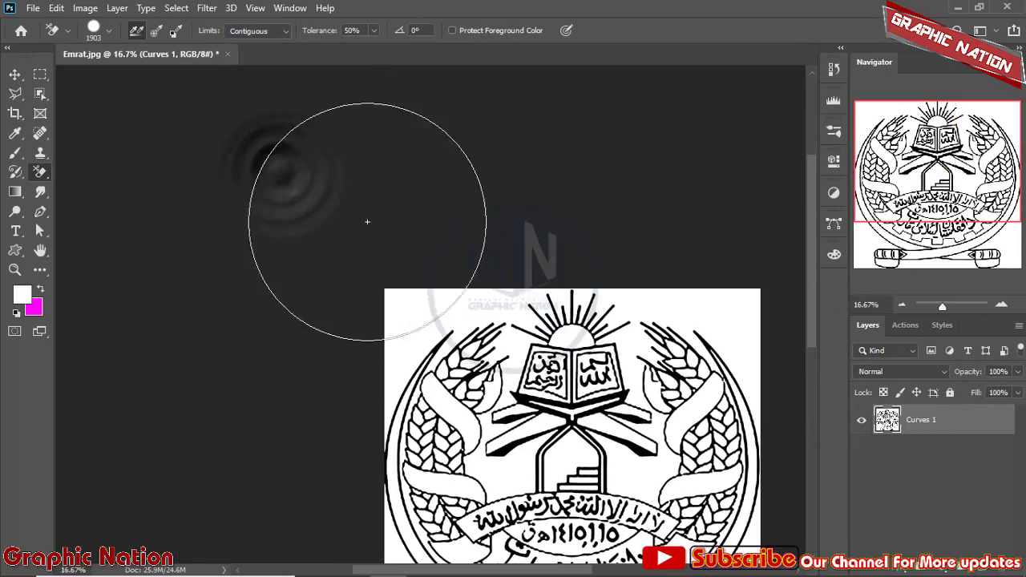
mouse_move(366, 222)
mouse_down()
mouse_move(402, 310)
mouse_move(414, 315)
mouse_move(395, 310)
mouse_move(429, 291)
mouse_move(534, 280)
mouse_move(532, 295)
mouse_move(618, 269)
mouse_move(724, 308)
mouse_move(757, 332)
mouse_move(777, 374)
mouse_move(761, 399)
mouse_move(774, 485)
mouse_up()
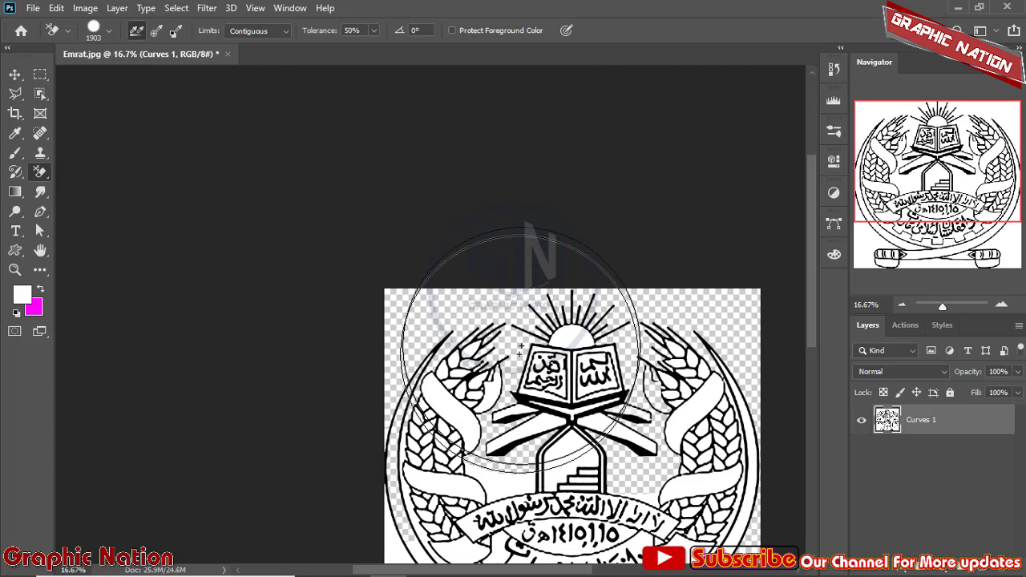
mouse_move(485, 294)
mouse_down()
mouse_move(521, 377)
mouse_move(497, 449)
mouse_move(546, 417)
mouse_move(480, 258)
mouse_up()
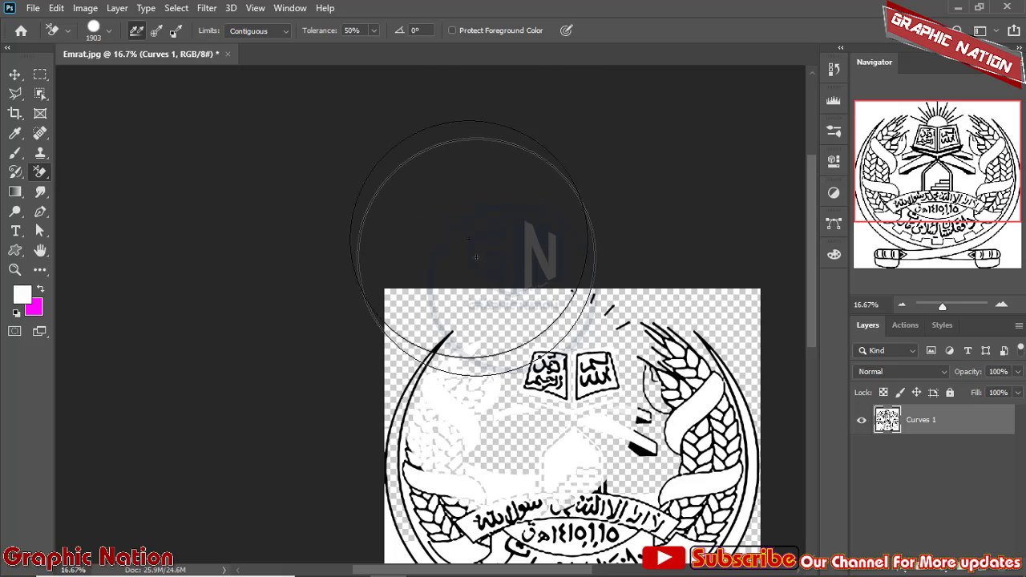
key(ctrl+z)
key(ctrl+z)
Try erasing the white around the emblem's outer edge starting from its lower-left corner, then undo all the strokes
mouse_move(478, 385)
mouse_down()
mouse_move(398, 164)
mouse_move(388, 171)
mouse_up()
click(316, 401)
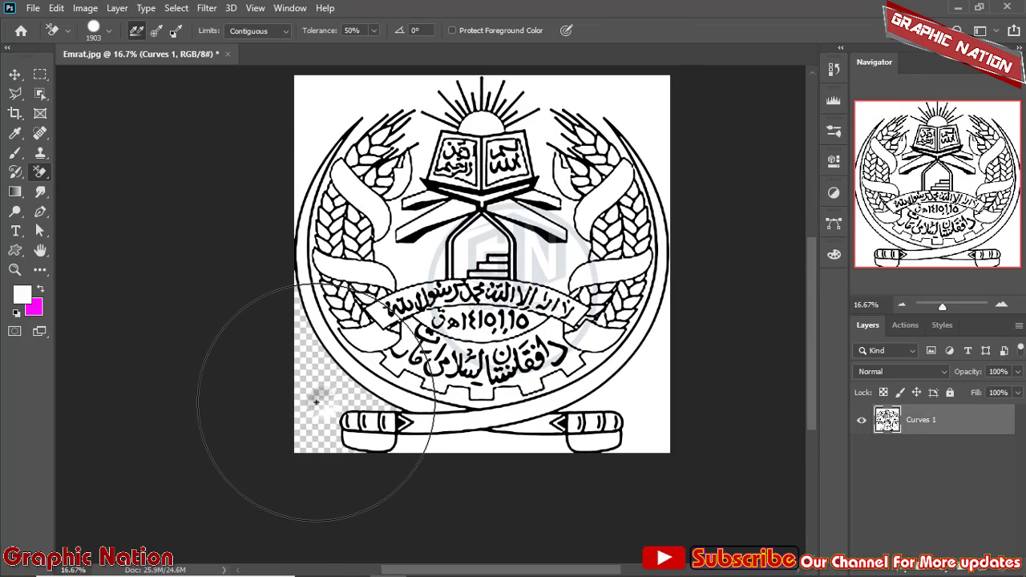
mouse_move(317, 401)
mouse_down()
mouse_move(346, 471)
mouse_move(415, 465)
mouse_move(435, 439)
mouse_move(652, 485)
mouse_move(681, 441)
mouse_move(643, 401)
mouse_move(681, 331)
mouse_move(688, 210)
mouse_move(644, 105)
mouse_move(548, 51)
mouse_move(481, 44)
mouse_move(358, 90)
mouse_up()
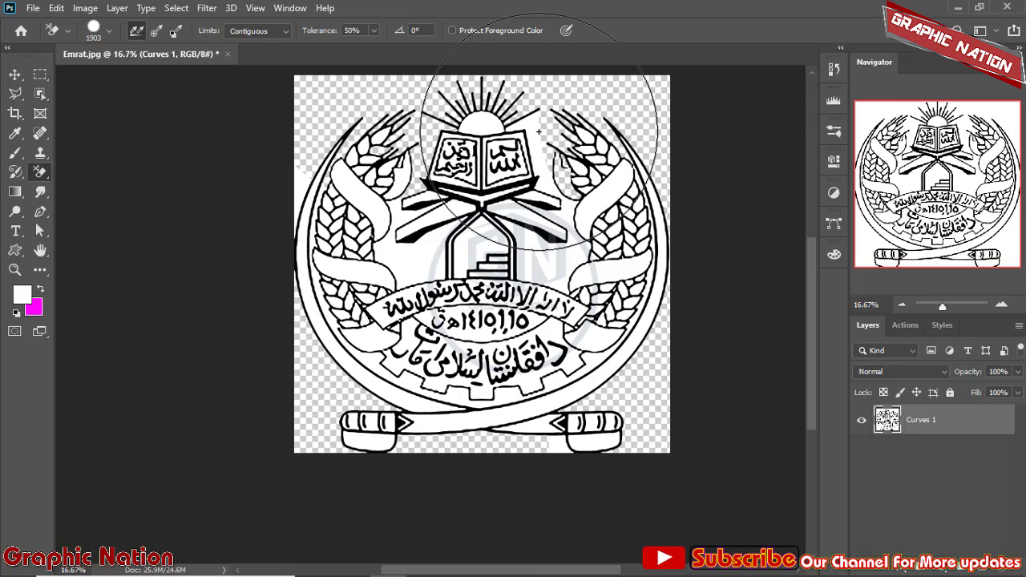
drag(569, 268, 563, 268)
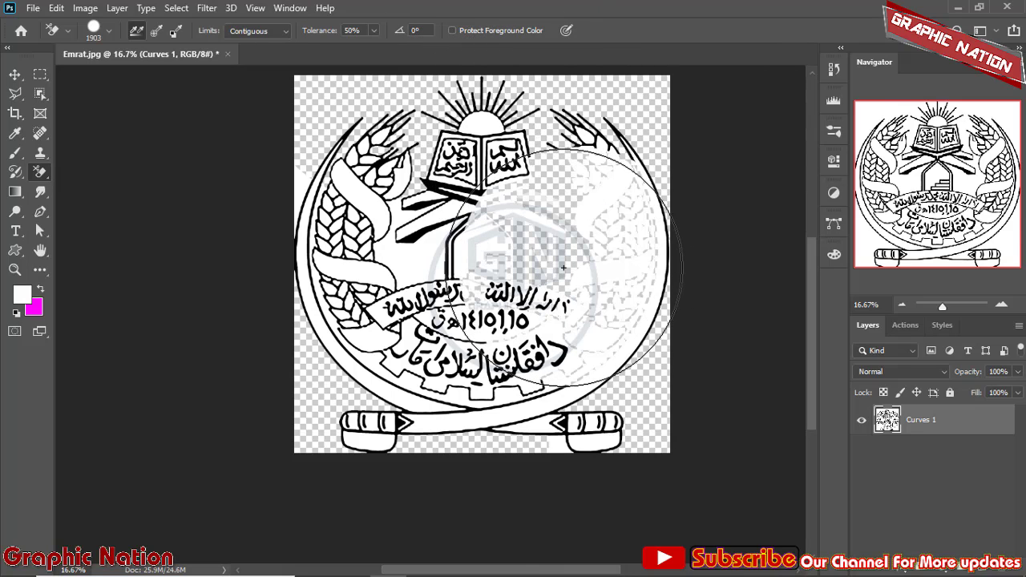
key(ctrl+z)
key(ctrl+z)
key(ctrl+z)
Try erasing the white around the outer edge again and inside the emblem beside the arch, then undo the erasing
mouse_move(594, 465)
mouse_down()
mouse_move(610, 489)
mouse_move(684, 378)
mouse_move(641, 401)
mouse_move(664, 85)
mouse_move(649, 93)
mouse_move(414, 63)
mouse_move(232, 113)
mouse_move(280, 365)
mouse_move(308, 404)
mouse_move(236, 179)
mouse_move(298, 167)
mouse_move(311, 72)
mouse_up()
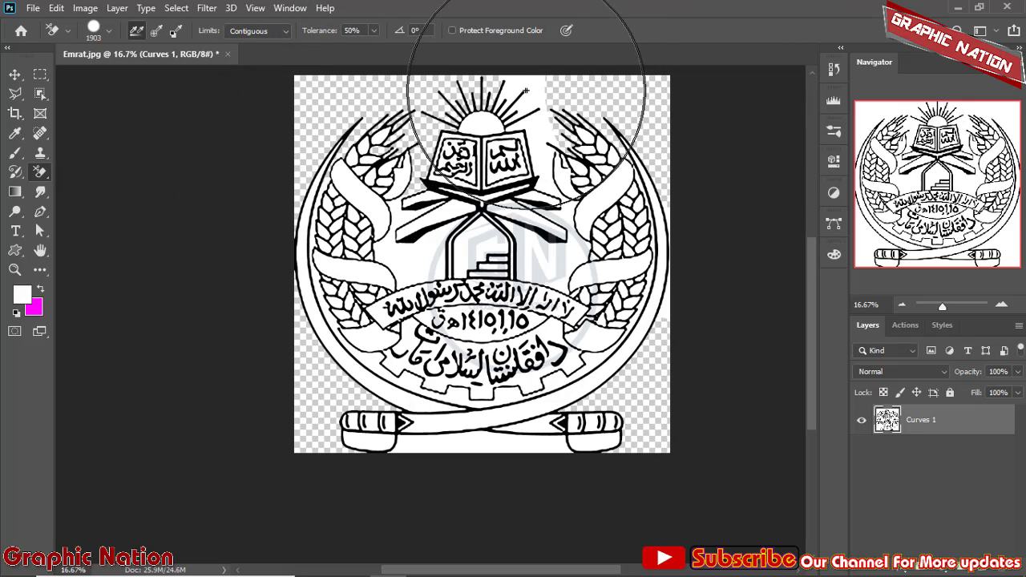
mouse_move(526, 90)
mouse_down()
mouse_move(531, 142)
mouse_move(551, 189)
mouse_up()
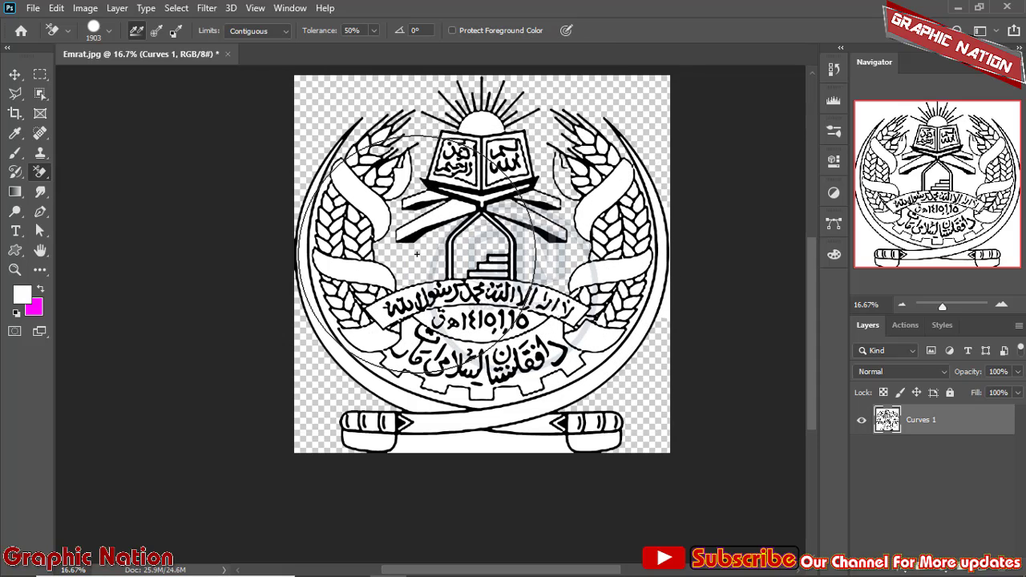
mouse_move(416, 254)
mouse_down()
mouse_move(421, 377)
mouse_move(443, 279)
mouse_move(515, 316)
mouse_move(590, 316)
mouse_move(607, 297)
mouse_move(609, 267)
mouse_move(640, 237)
mouse_move(630, 150)
mouse_up()
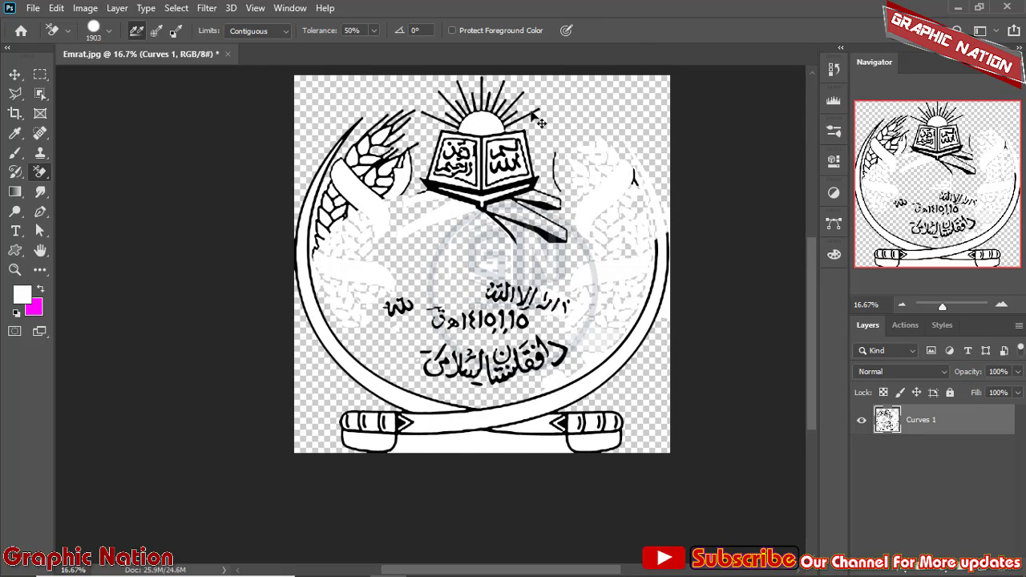
key(ctrl+z)
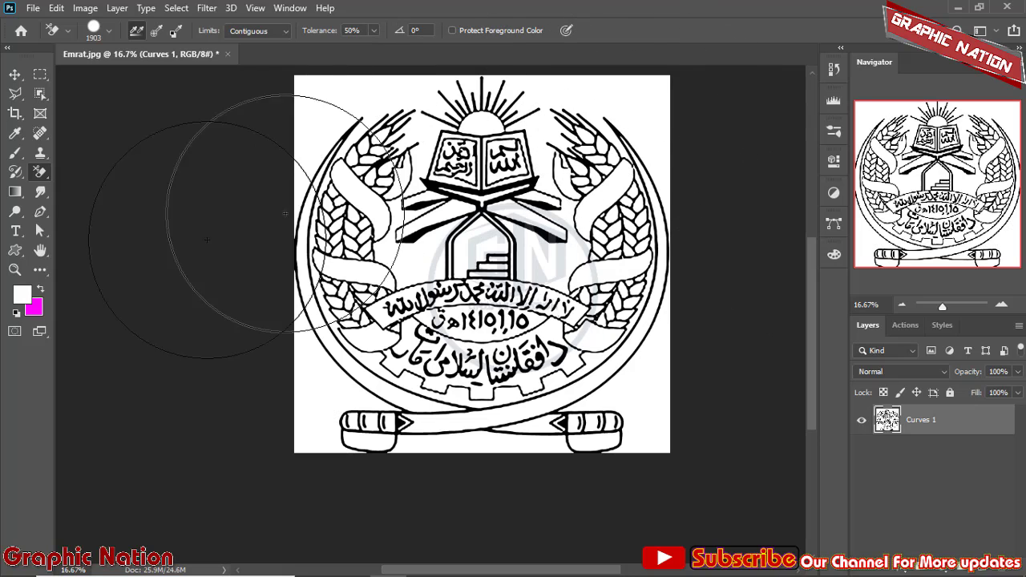
Try removing the white background and the lower-left remainder with the Magic Eraser at tolerance 32, inspect the edges, then undo it
right_click(39, 178)
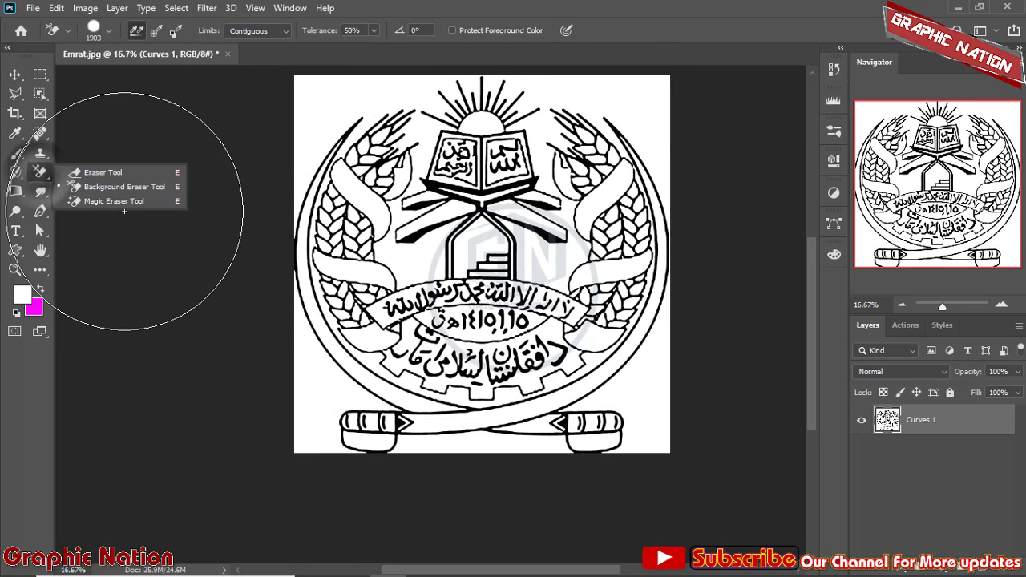
click(124, 202)
click(329, 107)
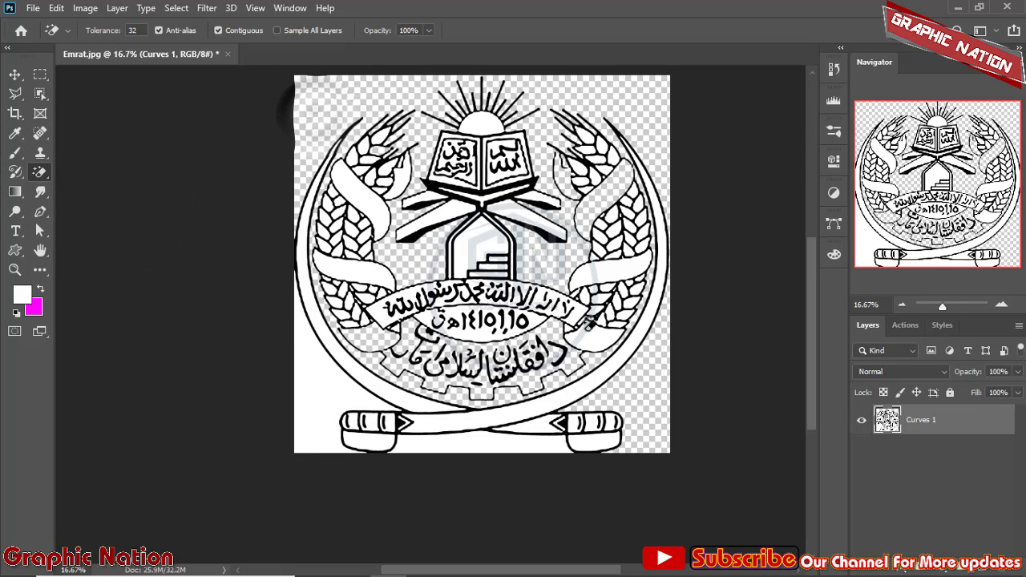
click(315, 394)
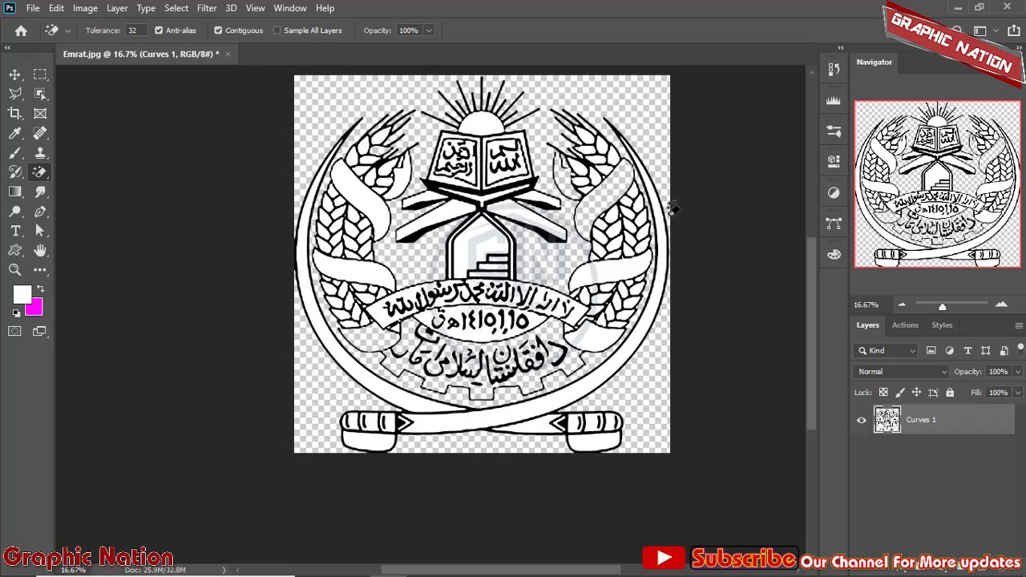
scroll(609, 199, up, 5)
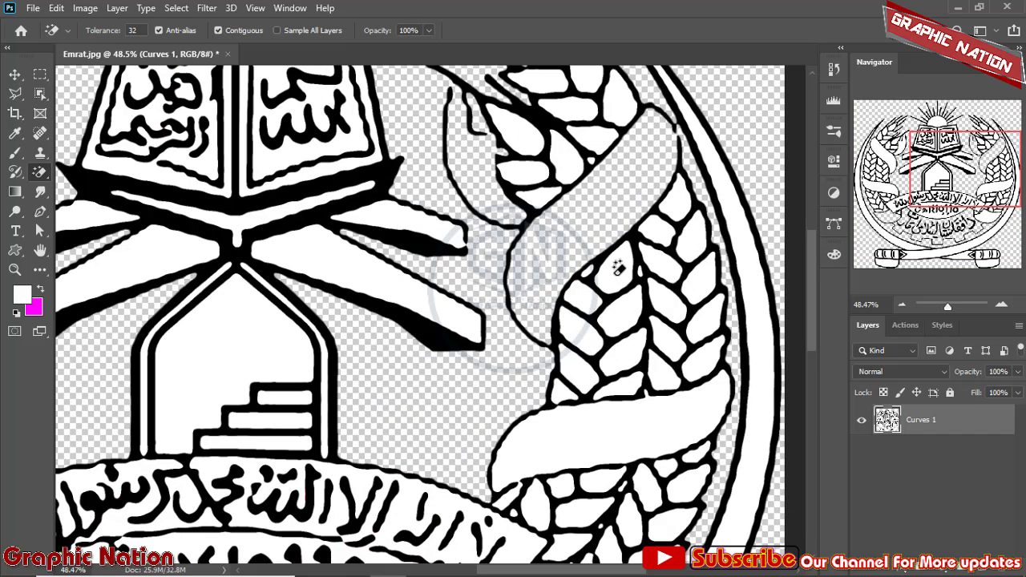
key(ctrl+z)
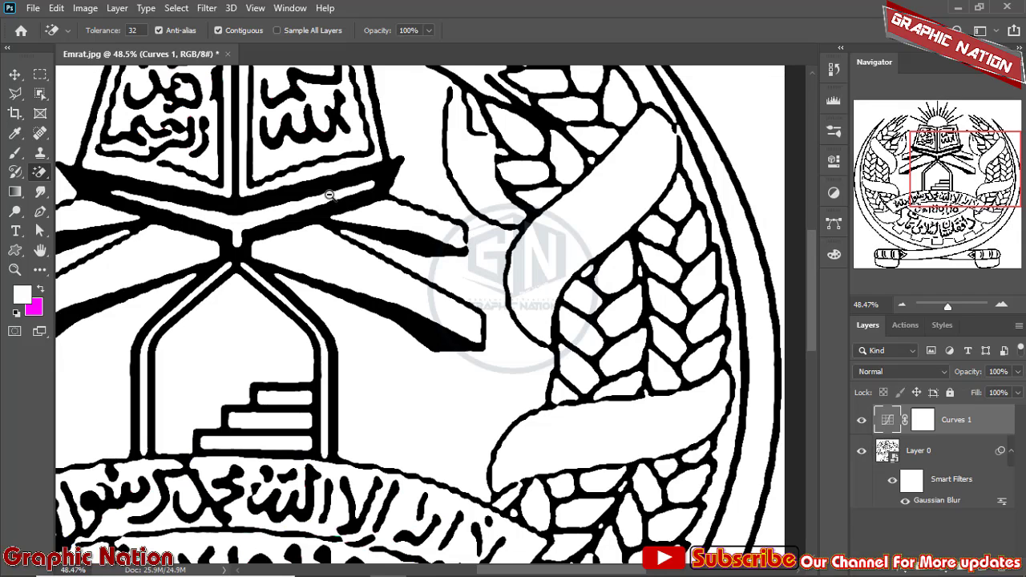
Dismiss the save prompt without saving and merge the Curves 1 adjustment with Layer 0 into one layer
scroll(329, 195, down, 1)
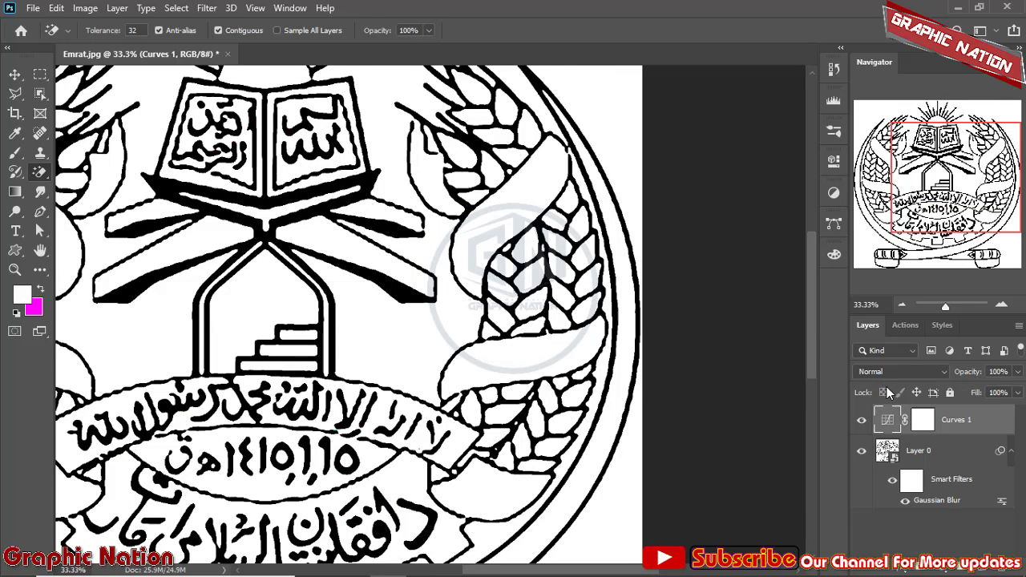
key(ctrl+s)
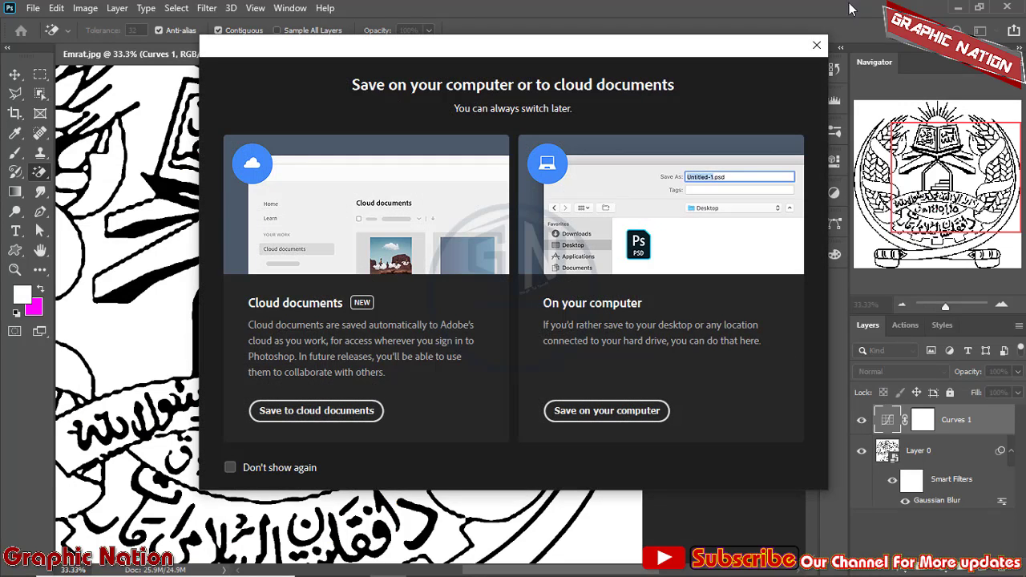
click(818, 47)
key(ctrl+shift+e)
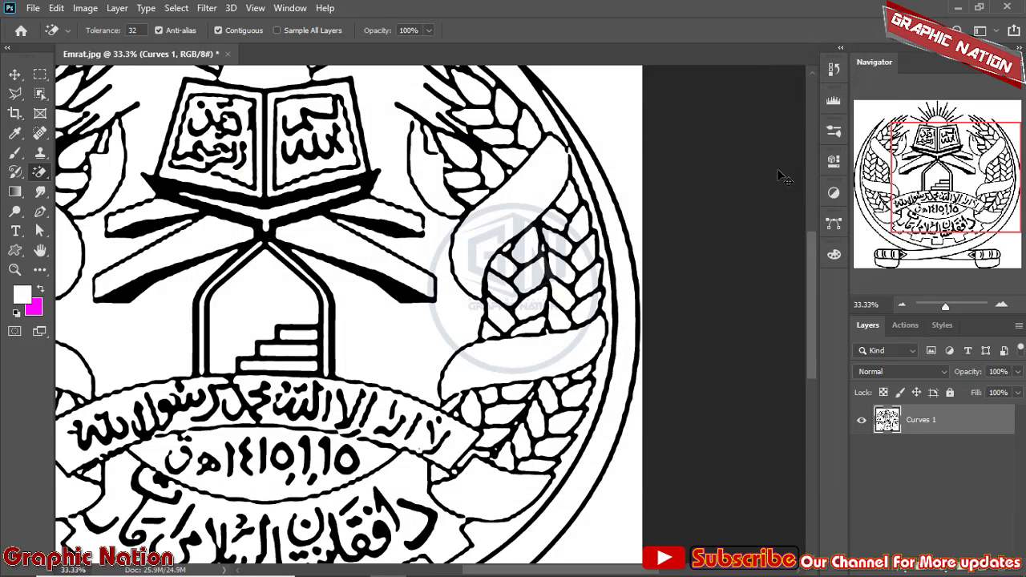
Try the Magic Eraser on the white area at the merged emblem's outer right edge, then undo it
click(632, 154)
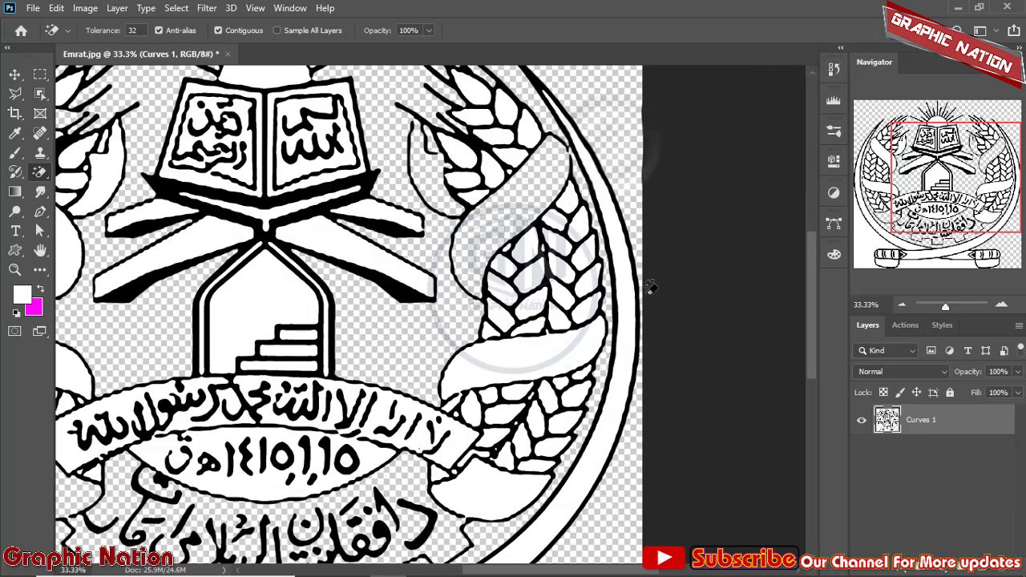
key(ctrl+z)
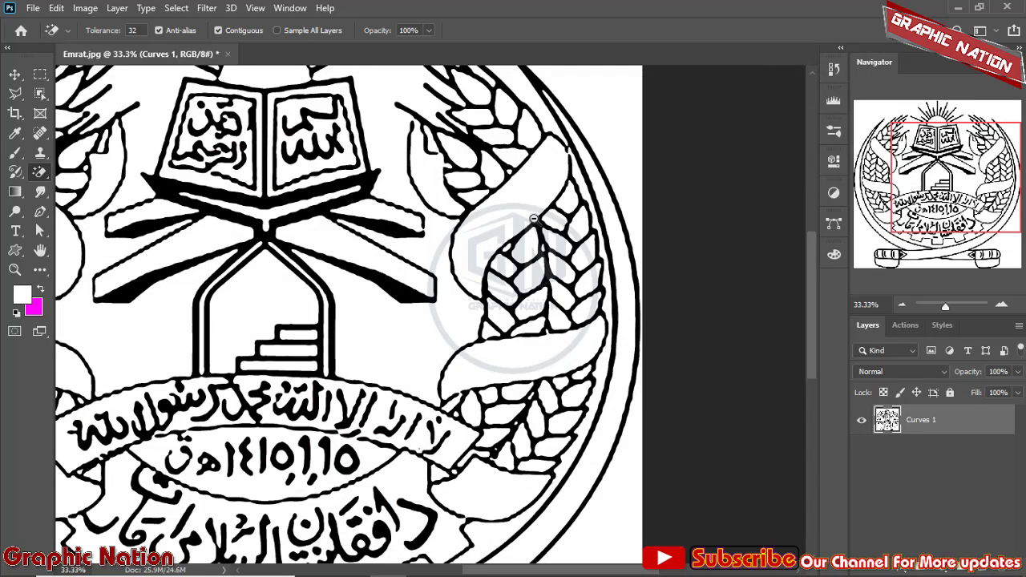
Try erasing the white around the emblem's corners and lower edge with the Background Eraser at 50% tolerance and a reduced brush of 871 px
scroll(533, 218, down, 2)
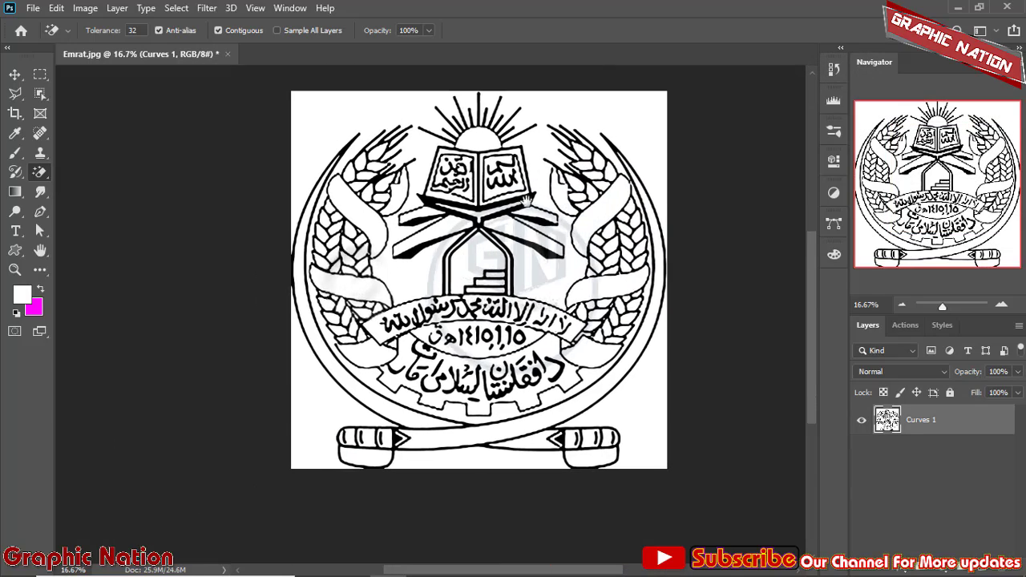
right_click(37, 175)
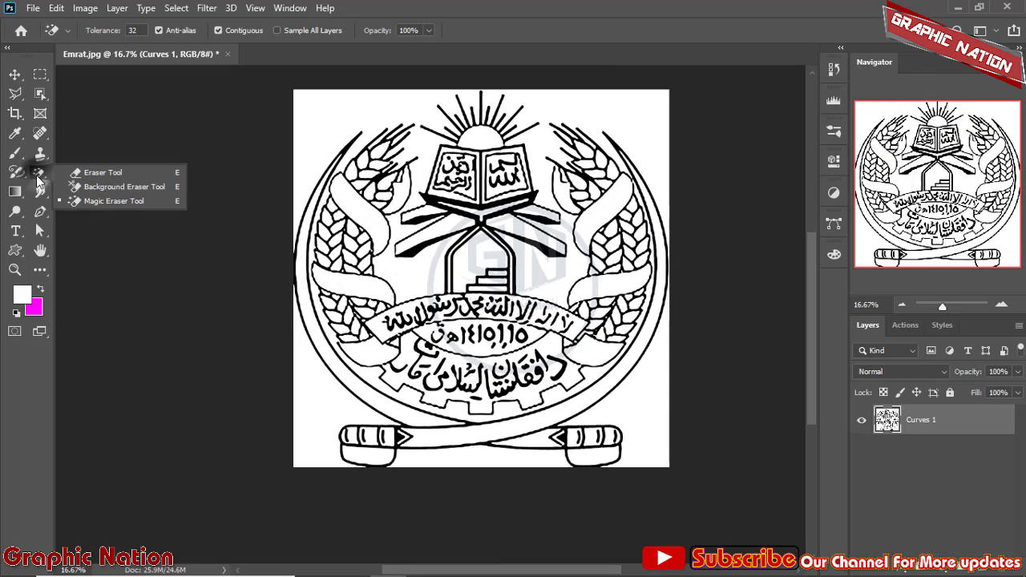
click(104, 190)
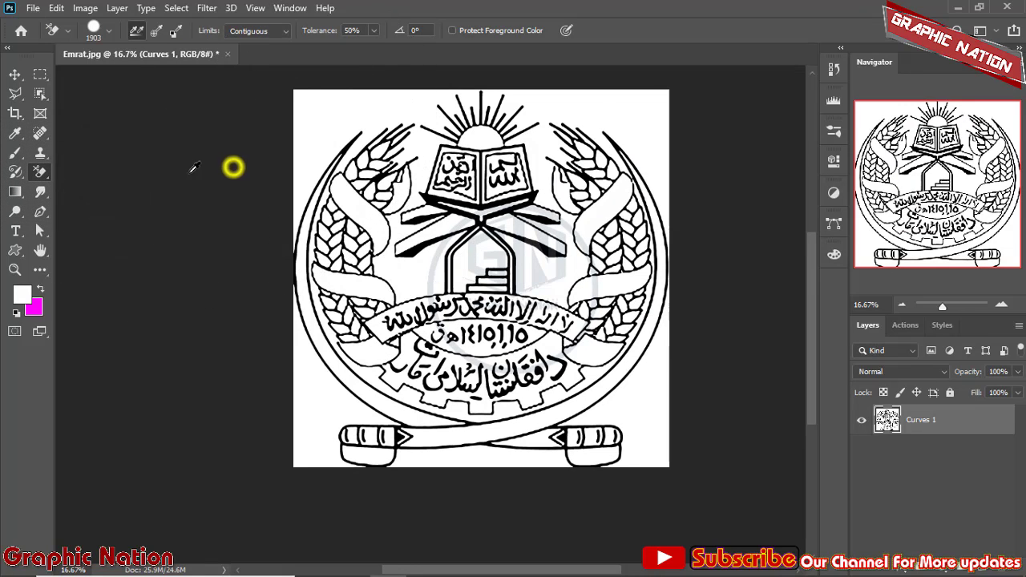
drag(463, 216, 561, 193)
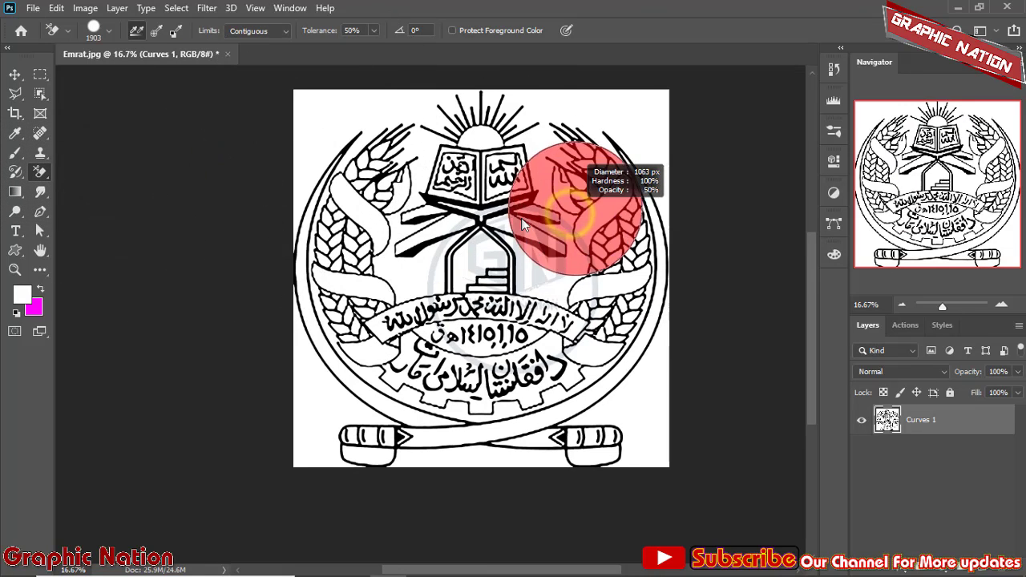
mouse_move(297, 118)
mouse_down()
mouse_move(344, 97)
mouse_move(401, 100)
mouse_up()
click(630, 108)
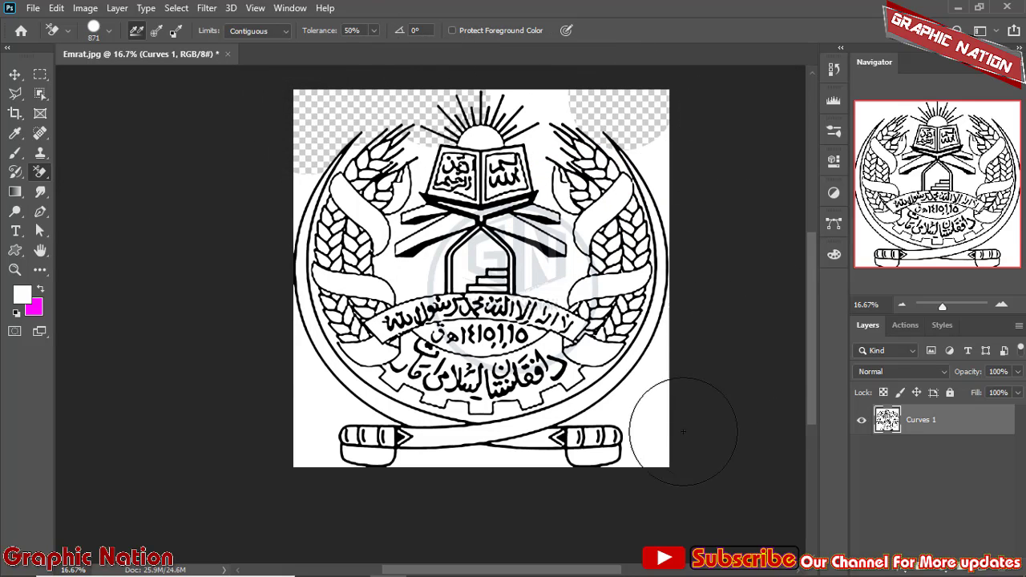
mouse_move(683, 432)
mouse_down()
mouse_move(652, 440)
mouse_move(637, 400)
mouse_up()
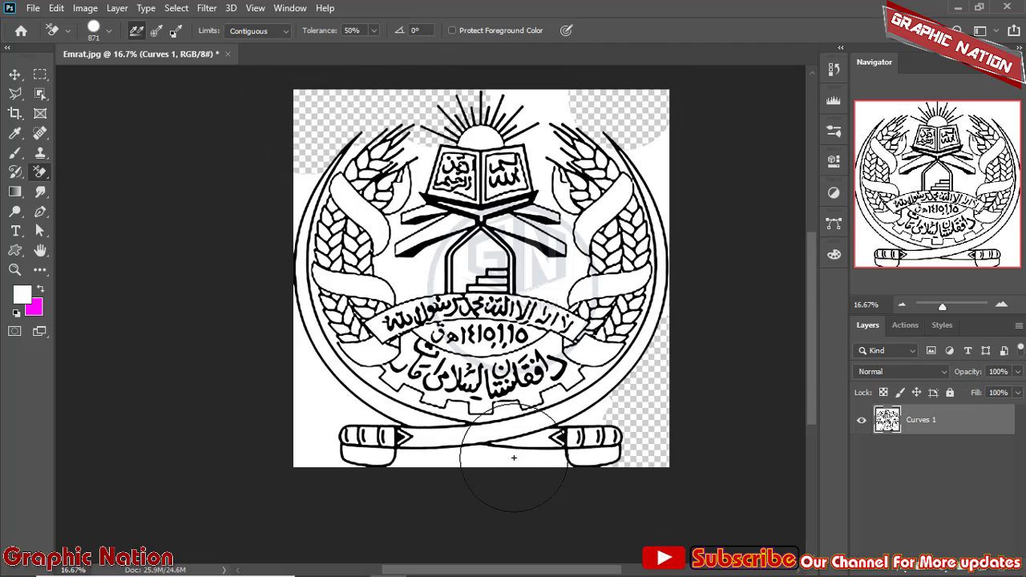
mouse_move(294, 431)
mouse_down()
mouse_move(318, 407)
mouse_move(352, 425)
mouse_move(449, 425)
mouse_move(601, 344)
mouse_move(698, 390)
mouse_up()
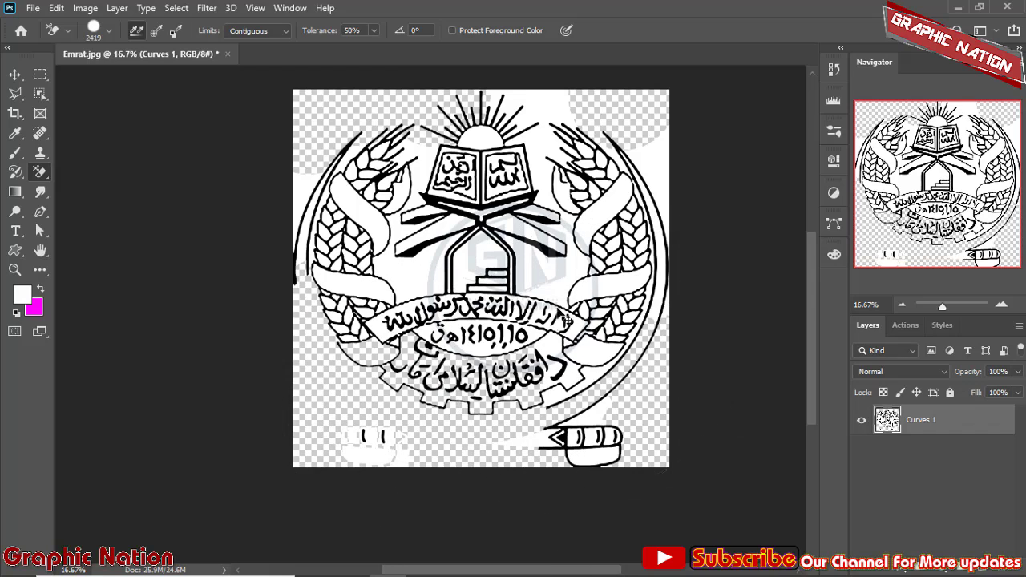
Undo all the Background Eraser strokes to restore the full emblem with its white background
key(ctrl+alt+z)
key(ctrl+alt+z)
key(ctrl+alt+z)
key(ctrl+alt+z)
key(ctrl+alt+z)
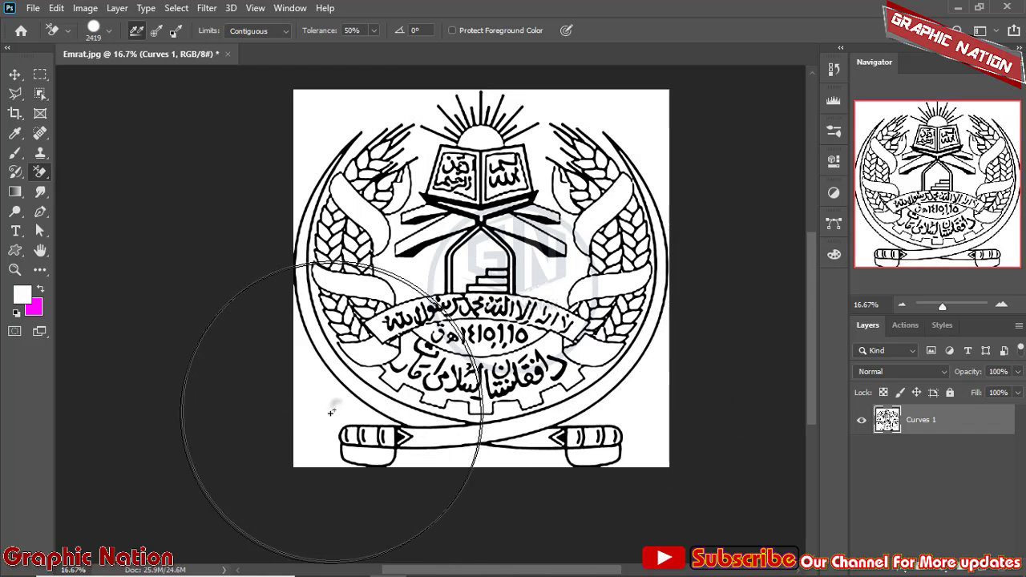
Erase the white at the emblem's four corners with the Background Eraser at 2419 px, then undo an extra stroke across the lower gear area
drag(325, 413, 301, 433)
mouse_move(304, 136)
mouse_down()
mouse_move(345, 120)
mouse_move(449, 112)
mouse_up()
drag(615, 107, 642, 140)
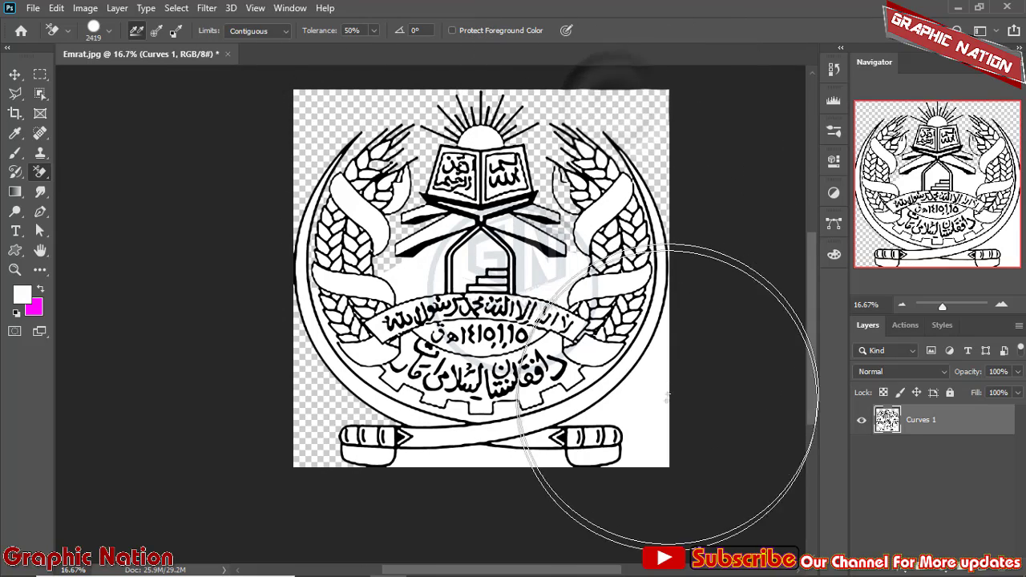
mouse_move(630, 423)
mouse_down()
mouse_move(635, 413)
mouse_move(650, 425)
mouse_up()
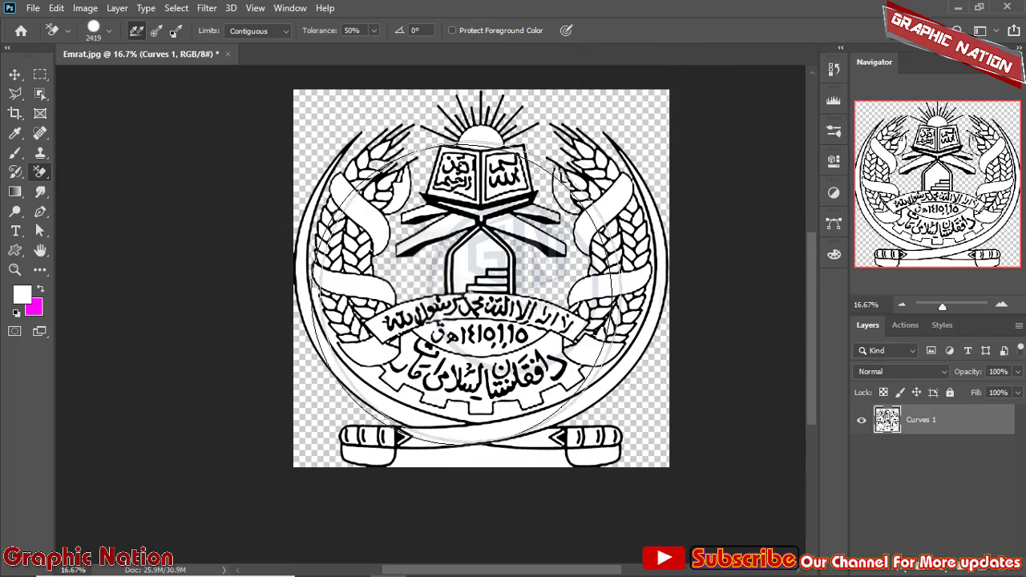
mouse_move(445, 412)
mouse_down()
mouse_move(510, 423)
mouse_move(552, 391)
mouse_up()
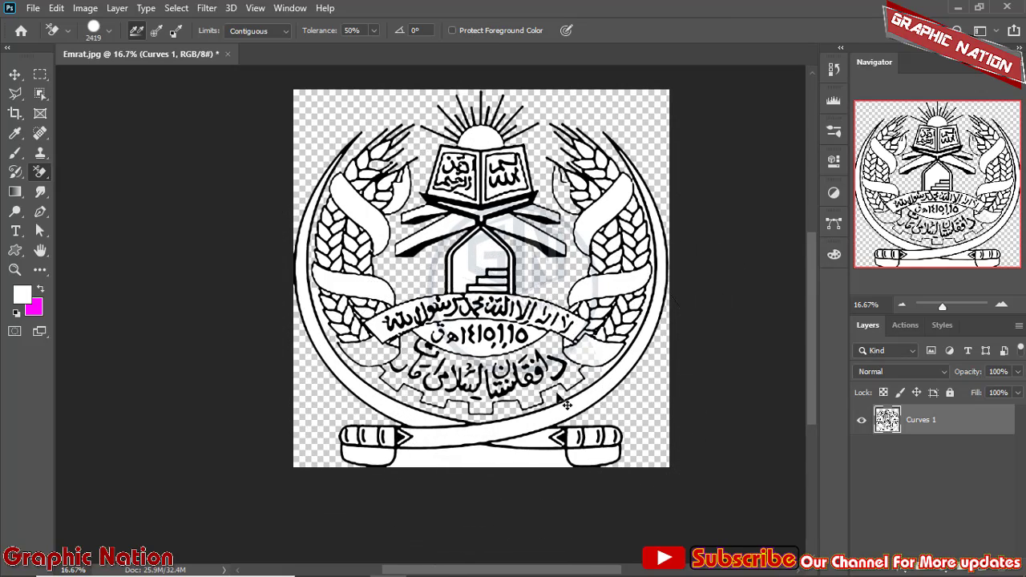
key(ctrl+z)
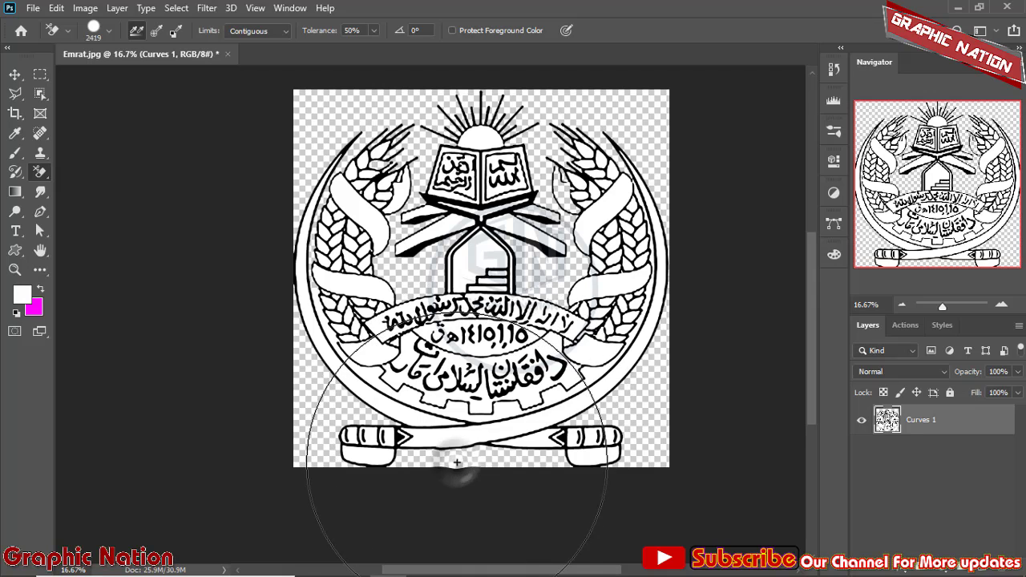
Start saving the emblem under a new name on the computer and set the file type to PNG
scroll(436, 238, down, 2)
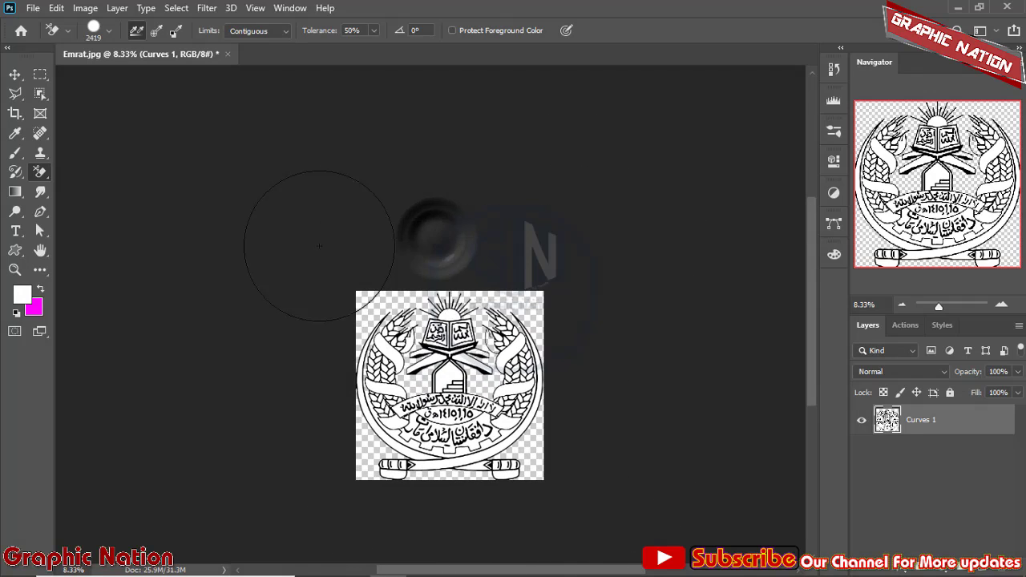
click(56, 8)
click(52, 31)
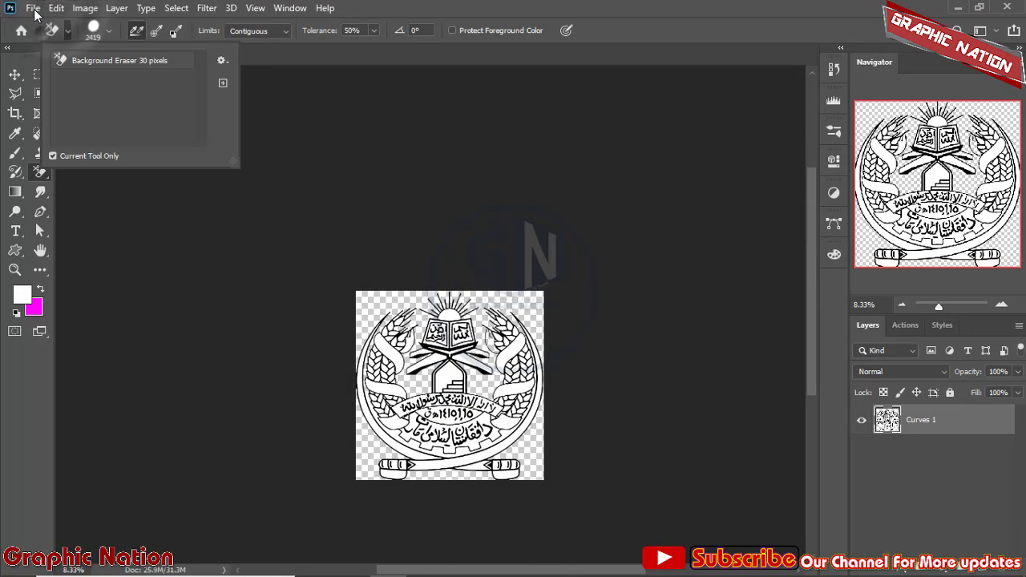
click(33, 8)
click(104, 191)
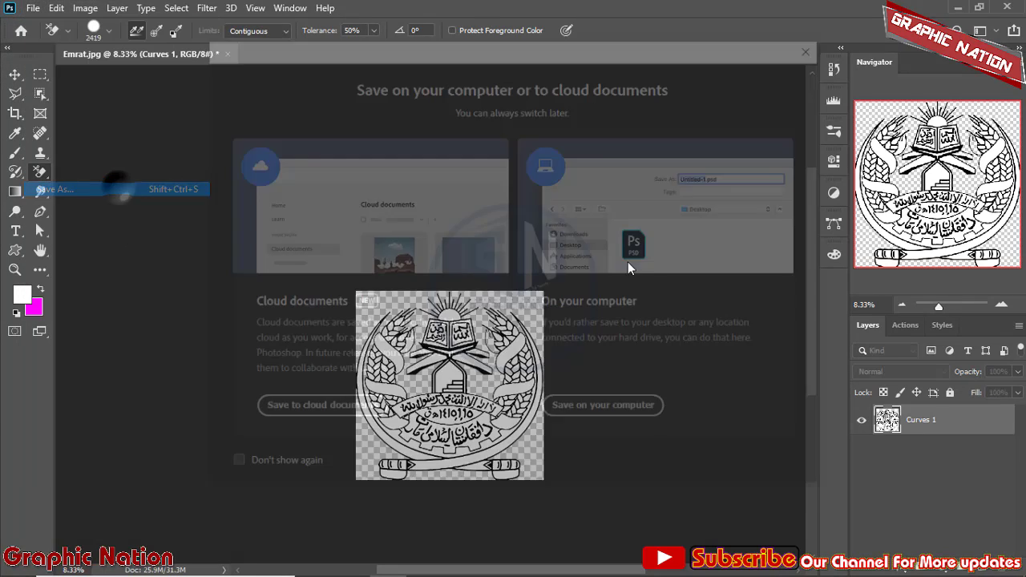
click(596, 413)
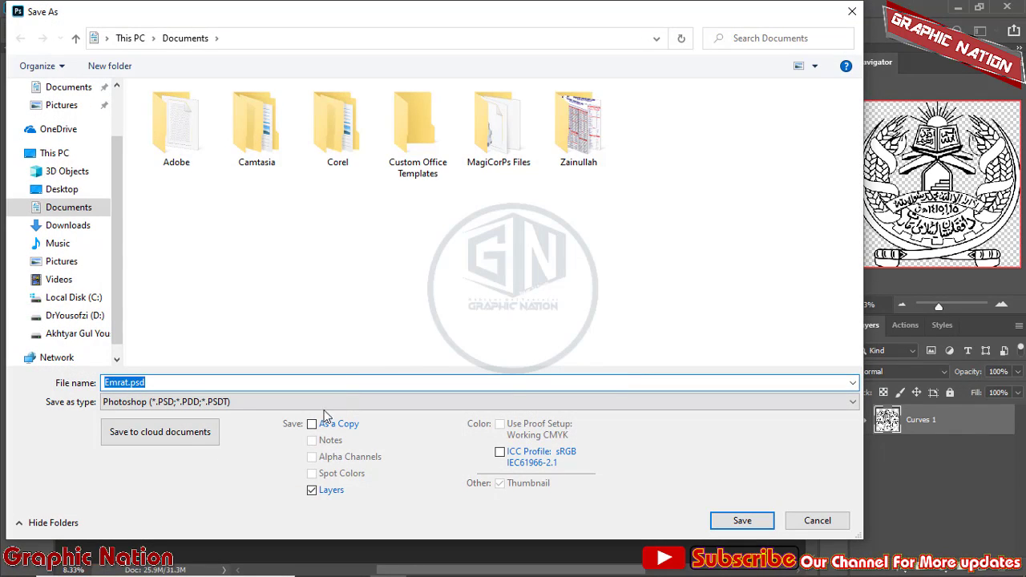
click(178, 402)
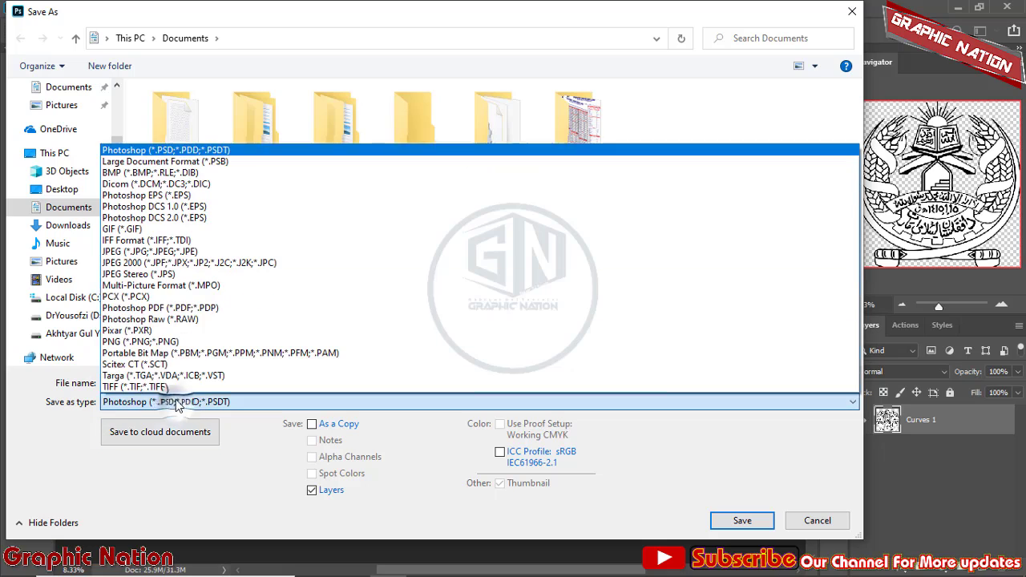
click(228, 341)
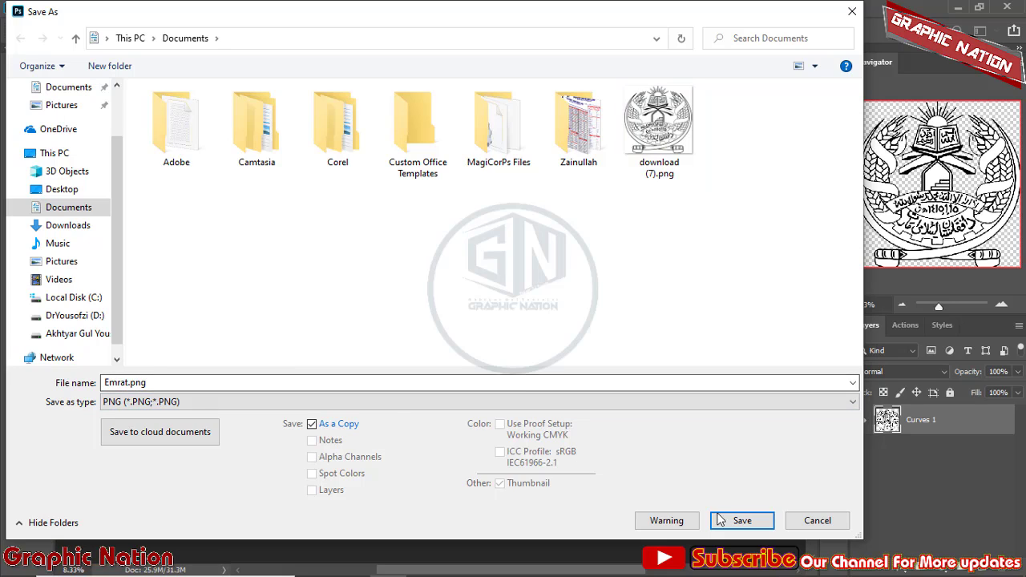
Name the file Emrat Islami and save it in Documents with the large file size (fastest saving) option
click(217, 381)
double_click(199, 385)
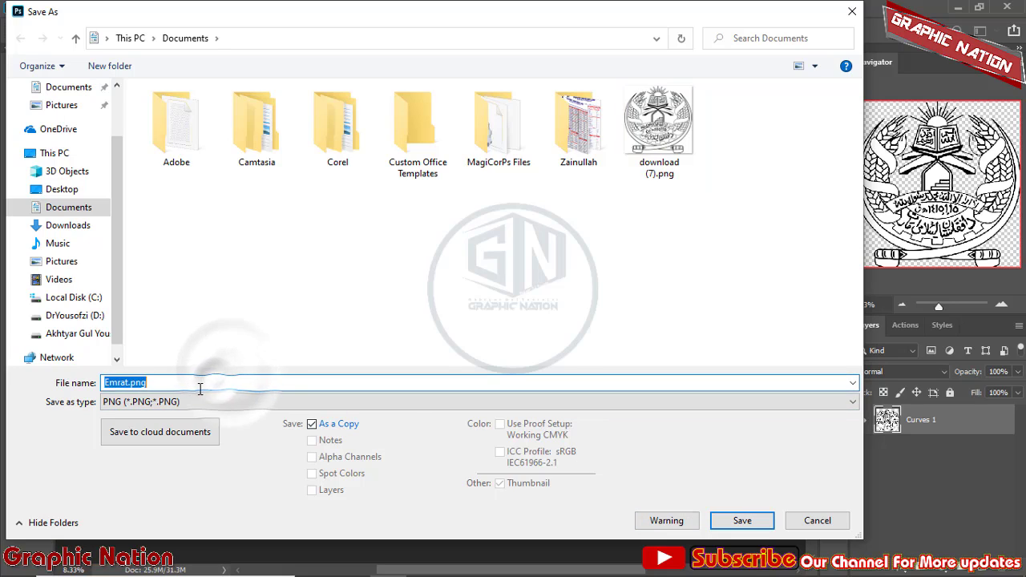
click(199, 385)
key(BackSpace)
key(BackSpace)
key(BackSpace)
key(BackSpace)
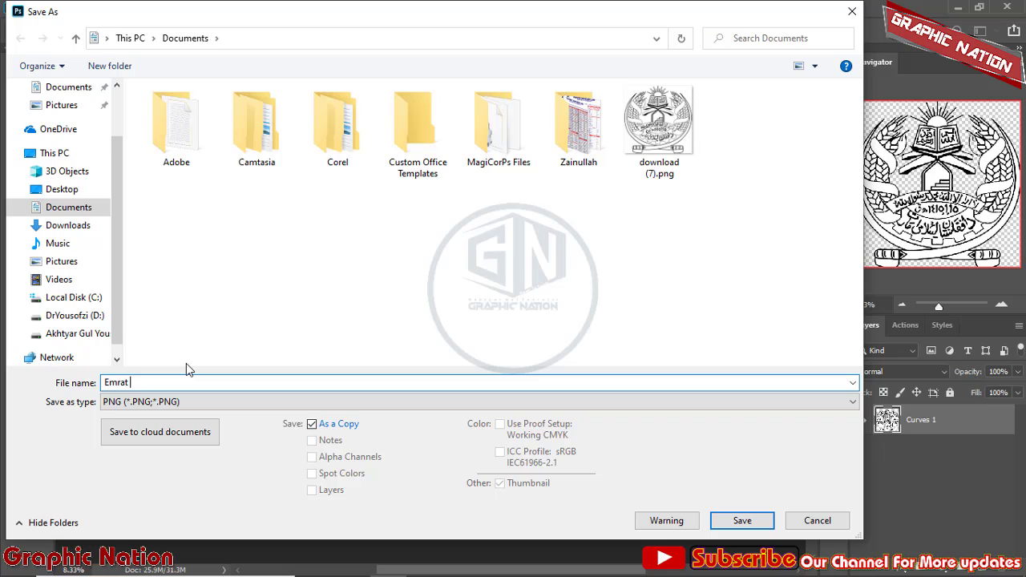
text(Islami)
key(Return)
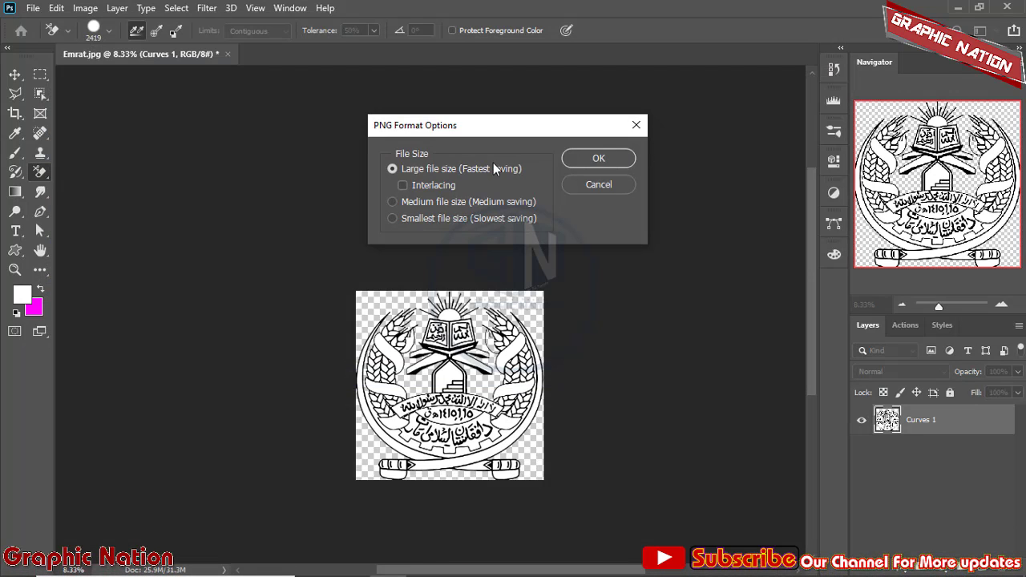
click(597, 159)
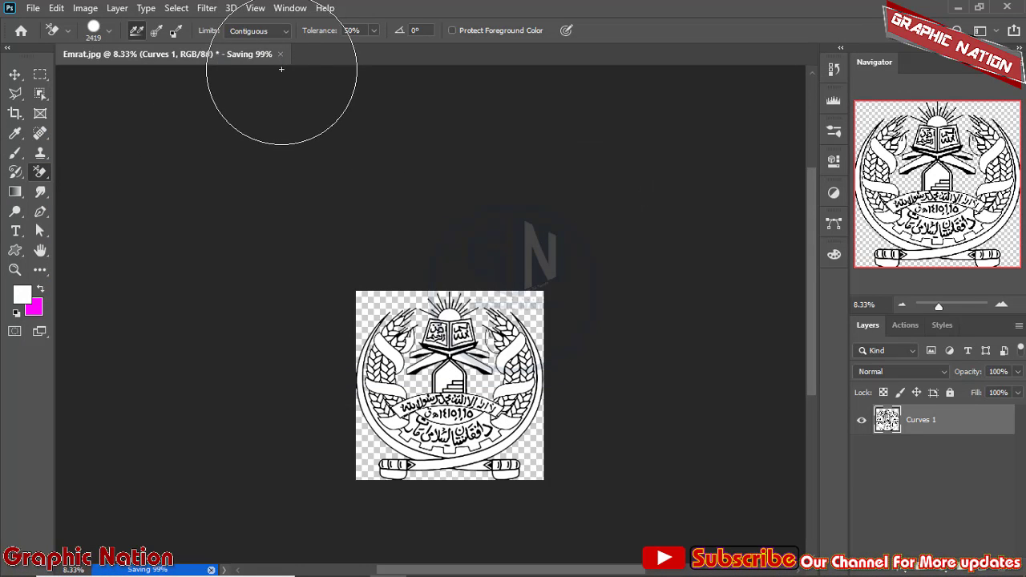
Switch to the Documents folder in File Explorer, refresh it, and view Emrat Islami.png in the image viewer before closing it
click(953, 7)
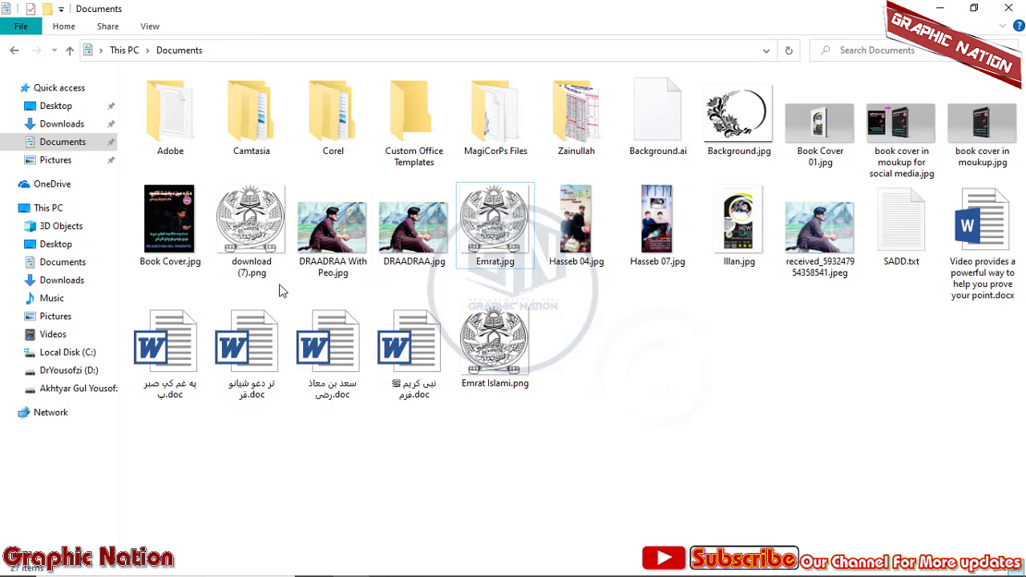
right_click(735, 372)
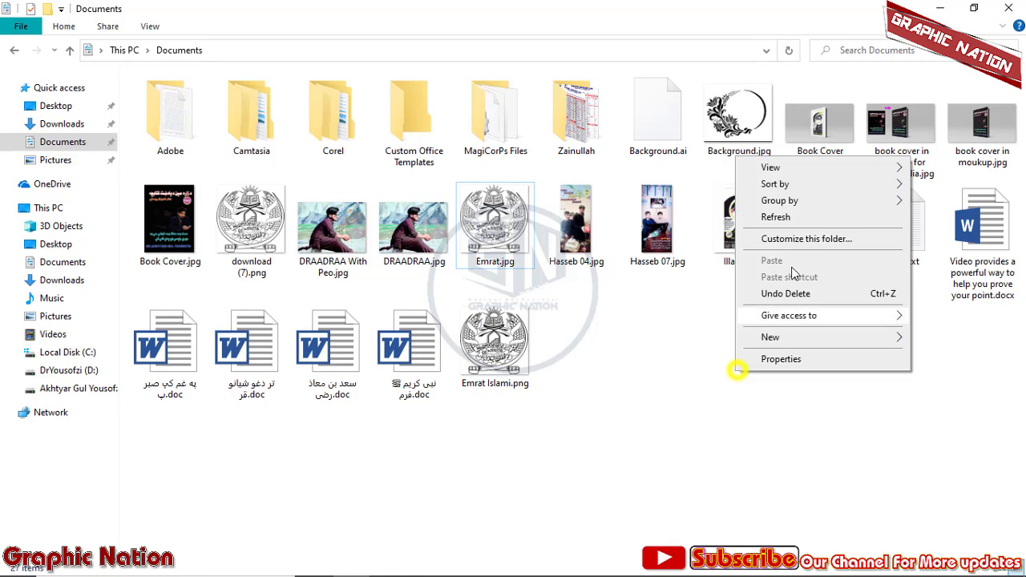
click(773, 215)
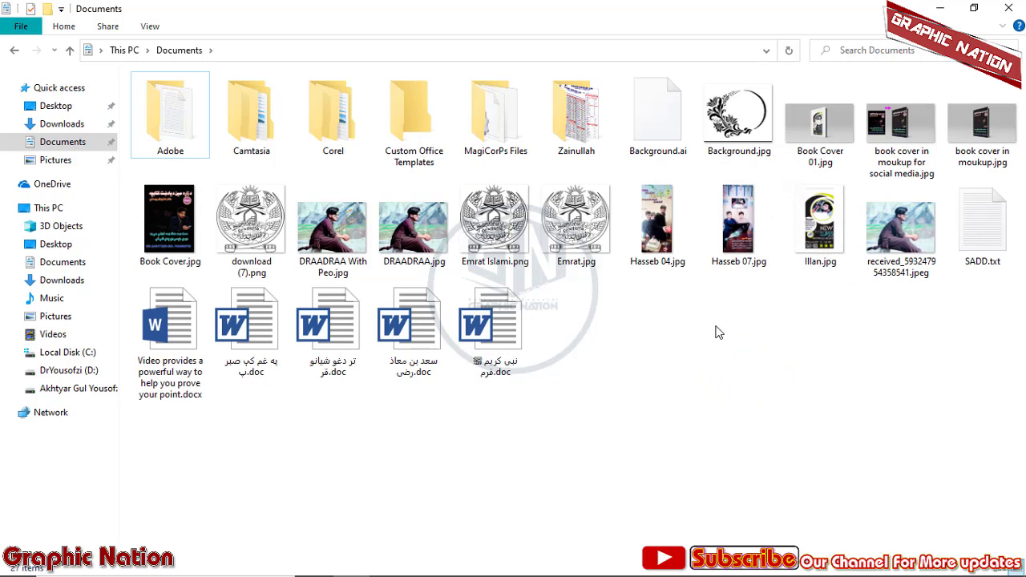
double_click(533, 247)
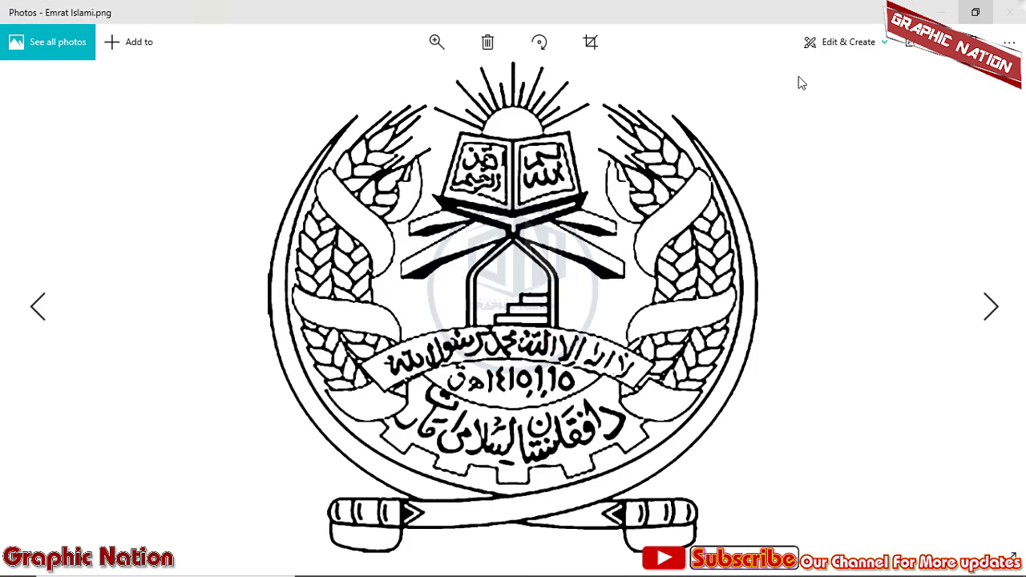
click(1012, 8)
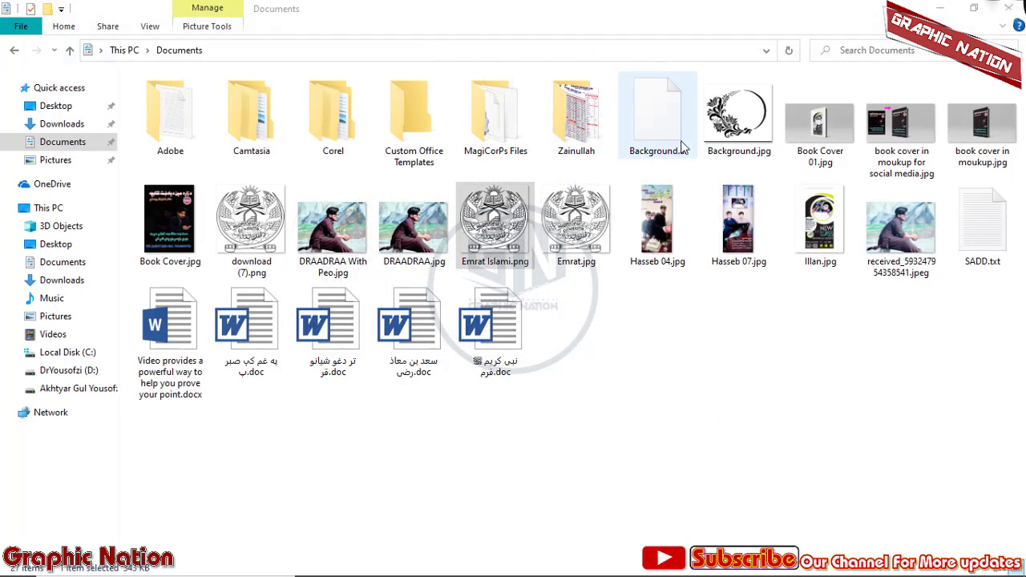
Check the file size of Emrat Islami.png in its properties and close them
right_click(496, 232)
click(543, 565)
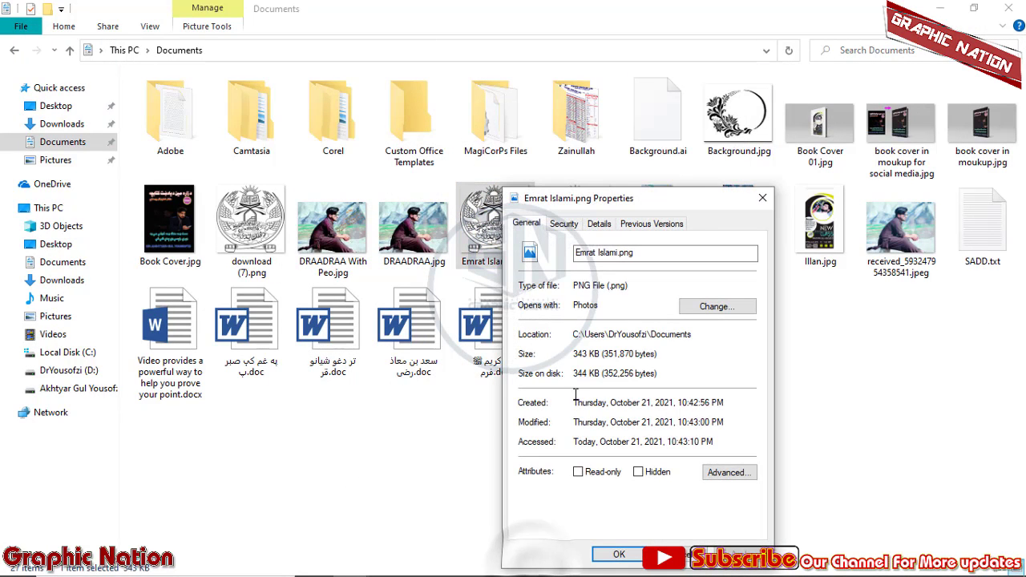
click(619, 554)
Search for Word, open it with a blank document, and dismiss the Office activation wizard
mouse_move(356, 553)
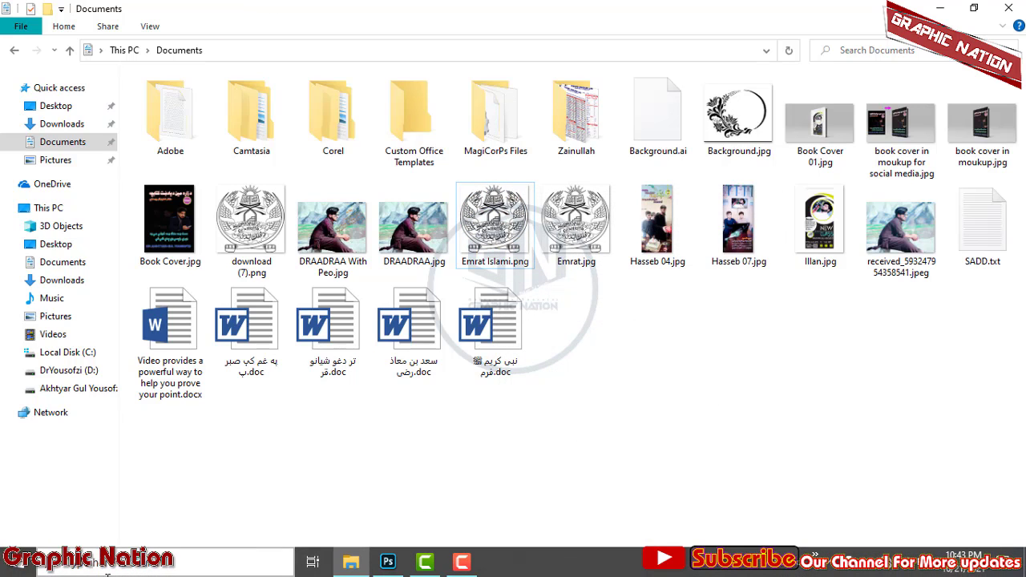
click(75, 553)
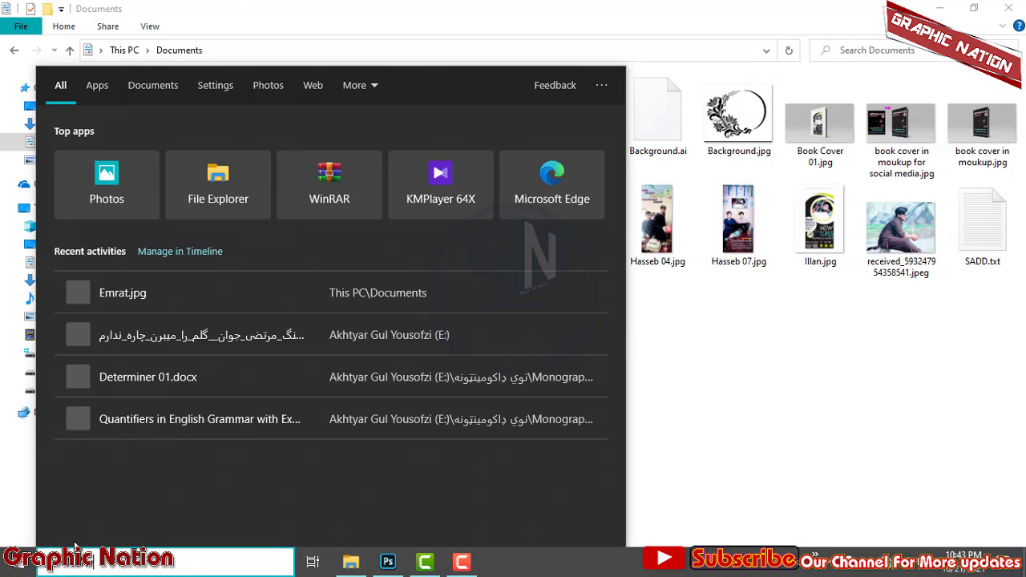
text(Not)
key(BackSpace)
key(BackSpace)
key(BackSpace)
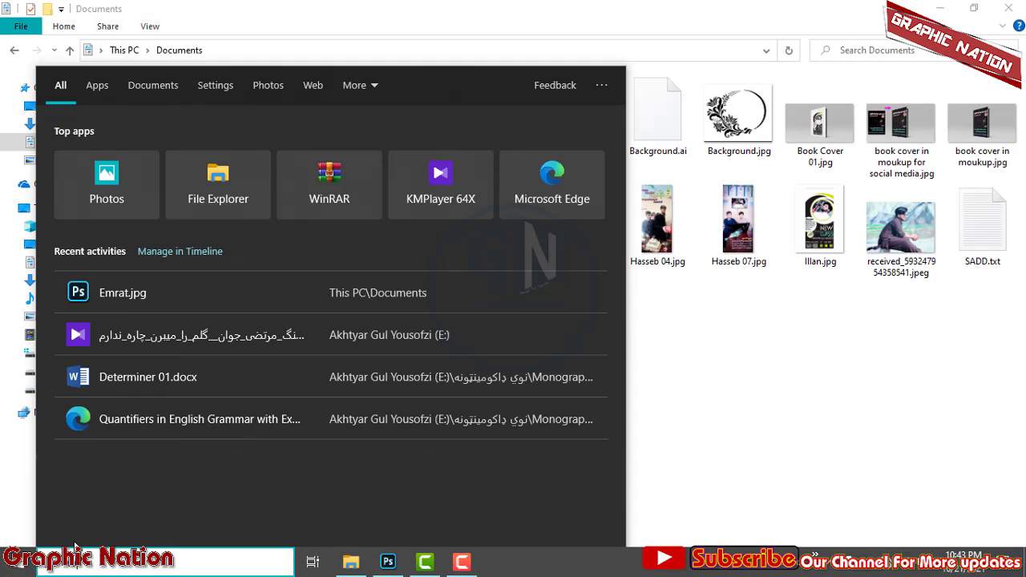
text(Word)
key(Escape)
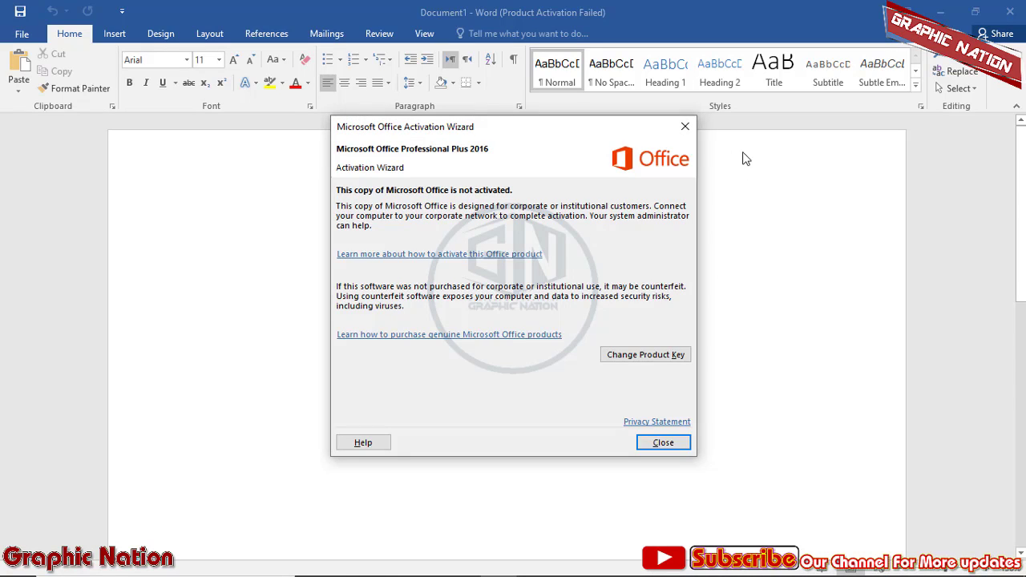
click(691, 122)
Insert Emrat Islami.png from the Documents folder into the blank Word document and view the whole picture on the page
click(940, 11)
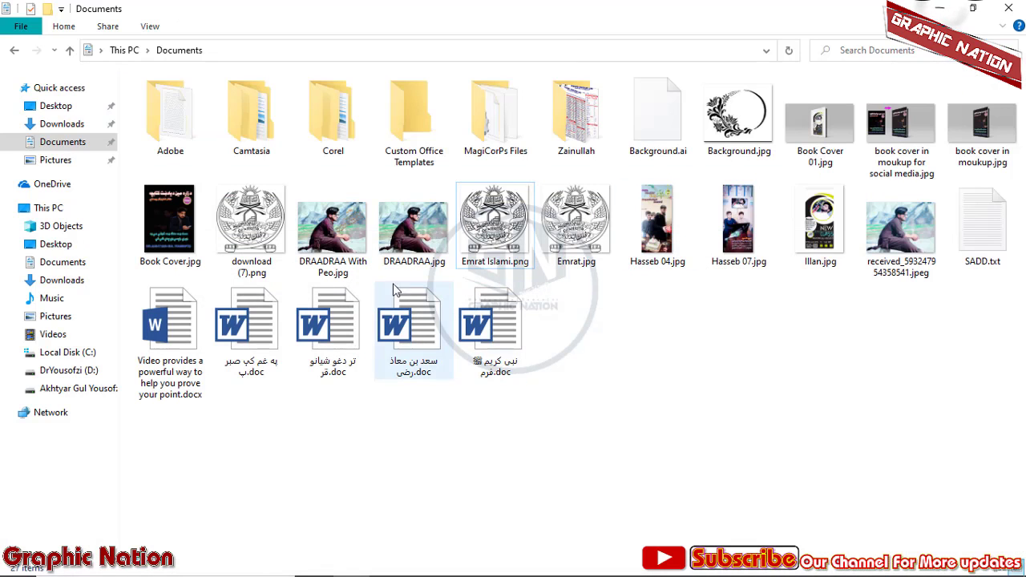
drag(523, 213, 499, 279)
click(440, 201)
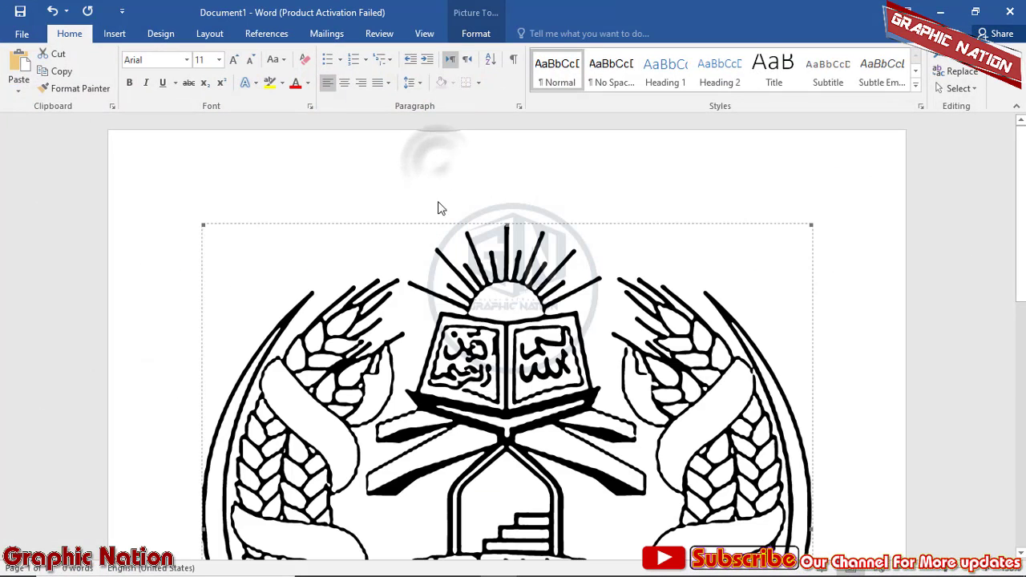
scroll(477, 220, down, 5)
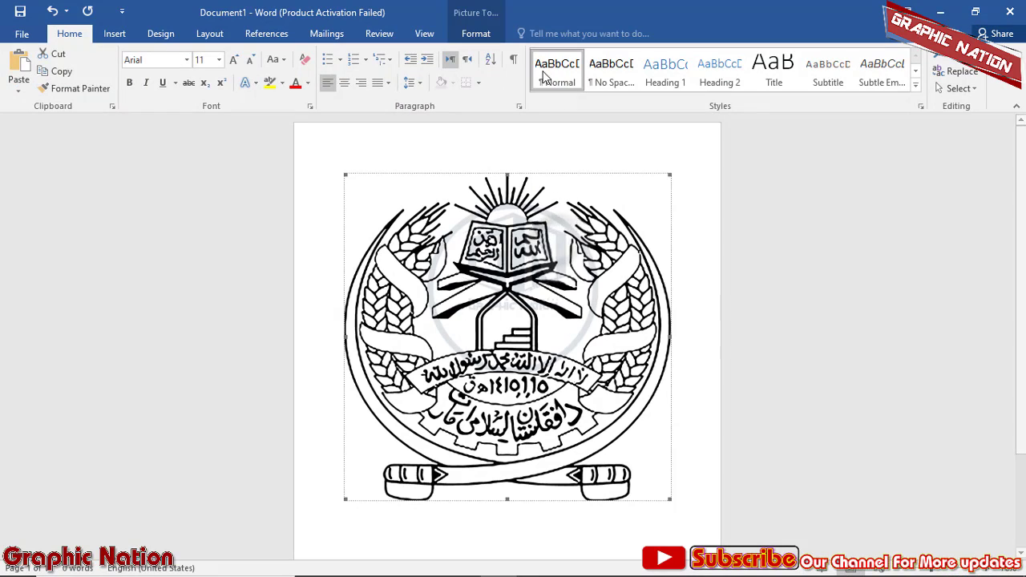
Give the emblem picture a floating text wrap and shrink it to about 2.24 inches high by 2.23 inches wide
click(478, 34)
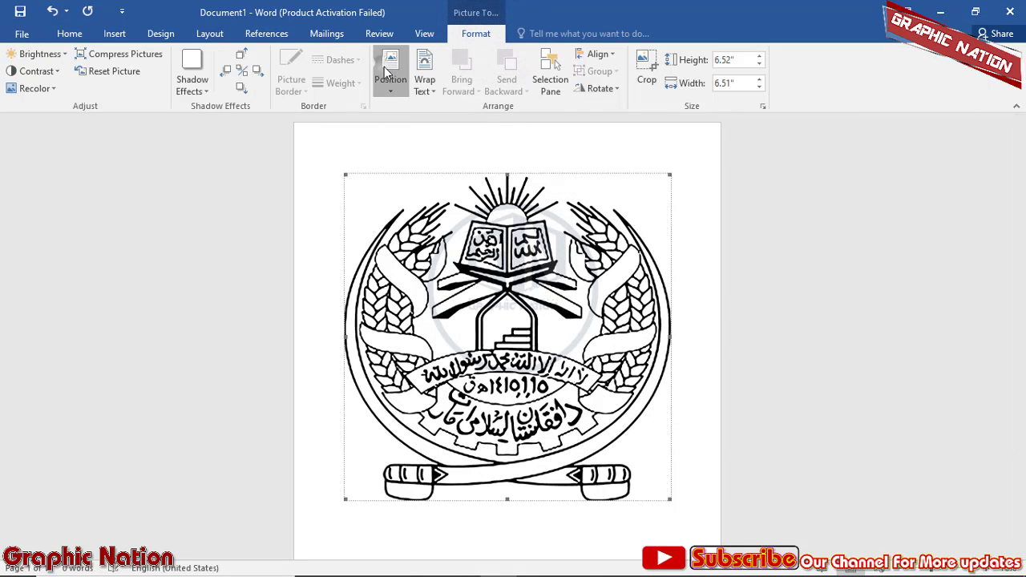
click(425, 76)
click(453, 161)
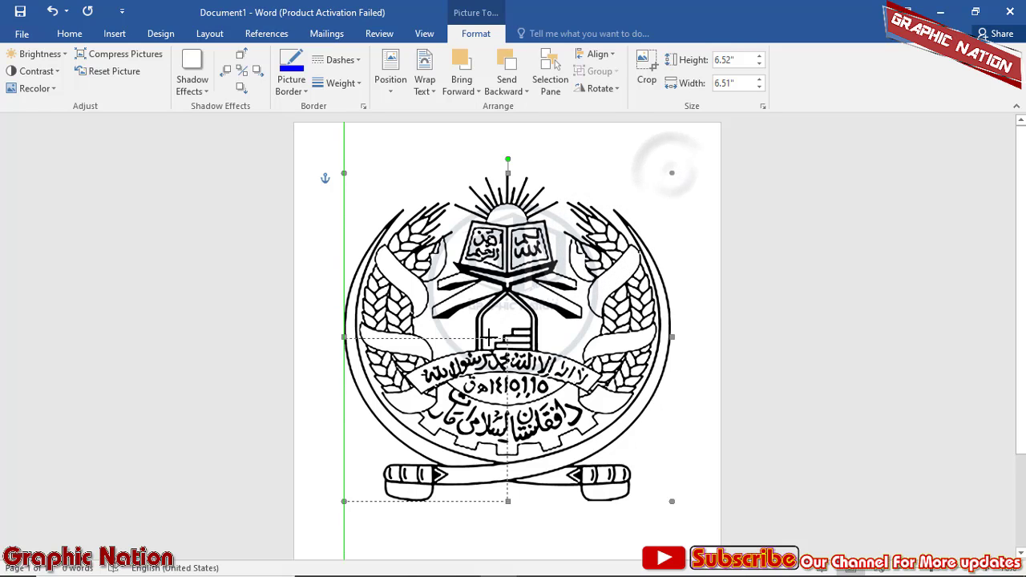
drag(437, 383, 453, 391)
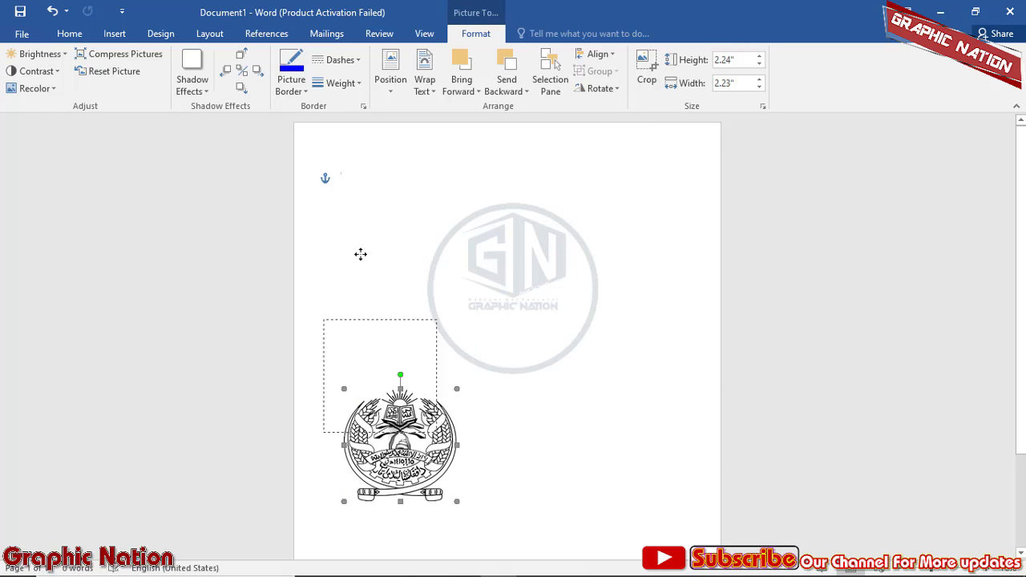
Move the shrunken emblem around the page and place it near the horizontal centre of the page's upper part
drag(361, 255, 350, 170)
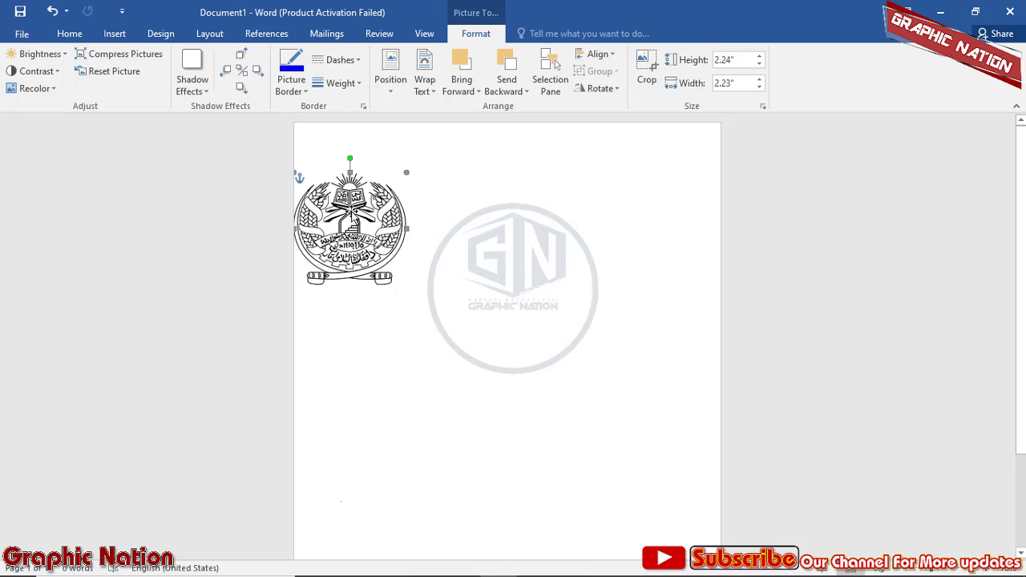
ctrl+scroll(350, 210, up, 6)
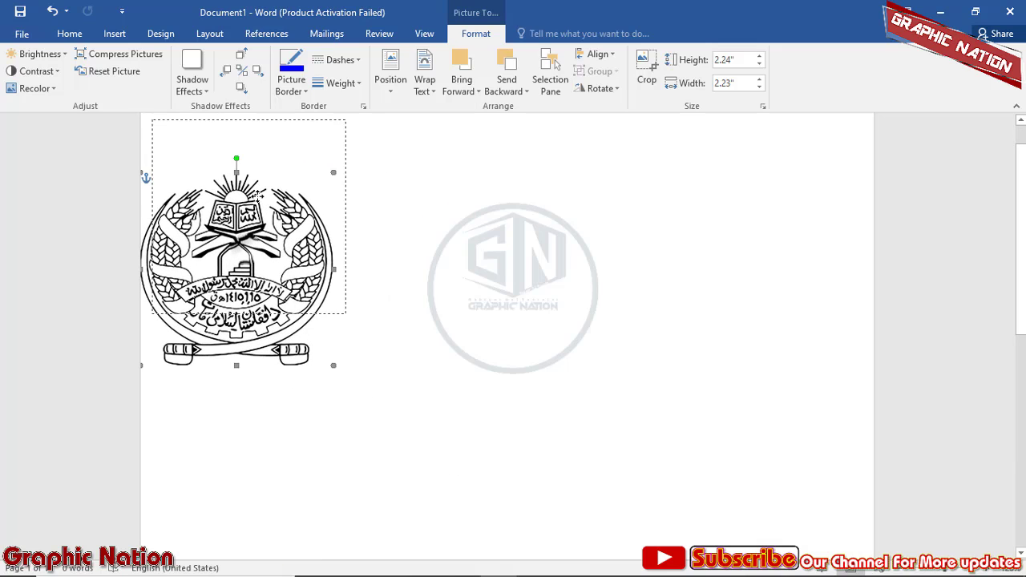
drag(259, 194, 592, 315)
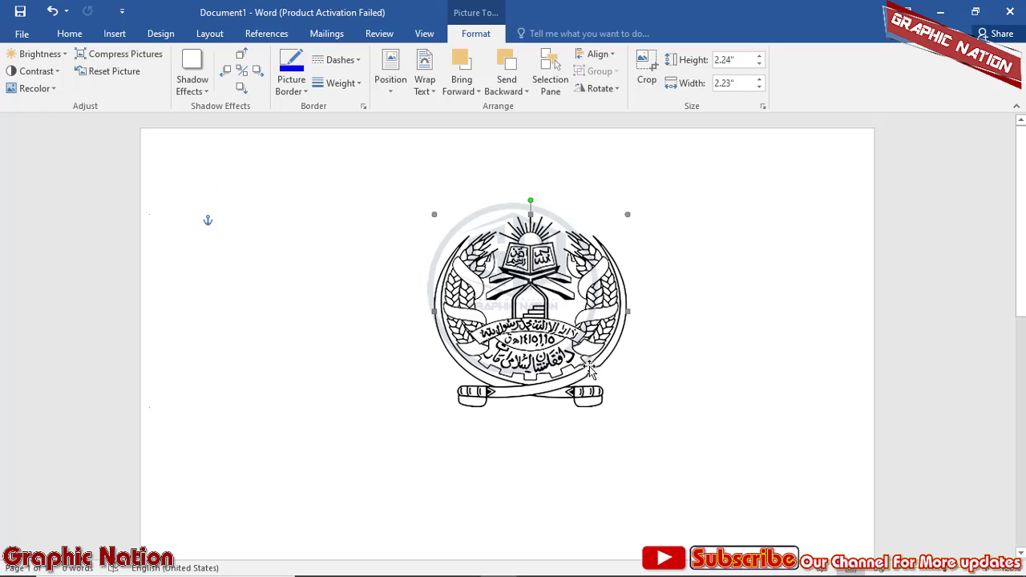
Minimize the Word document and the File Explorer window, and refresh the desktop several times
click(931, 10)
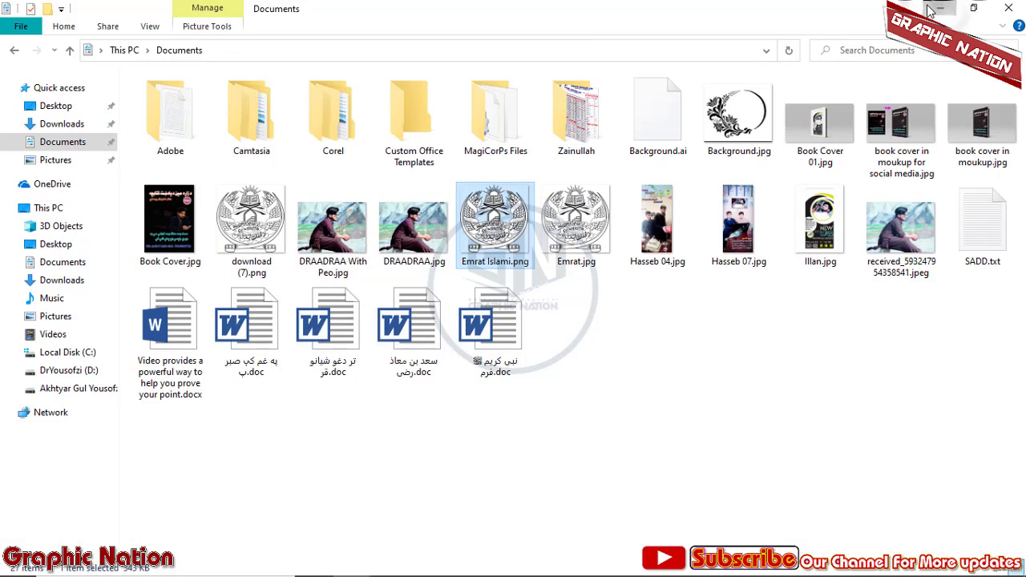
click(932, 9)
right_click(448, 252)
click(516, 295)
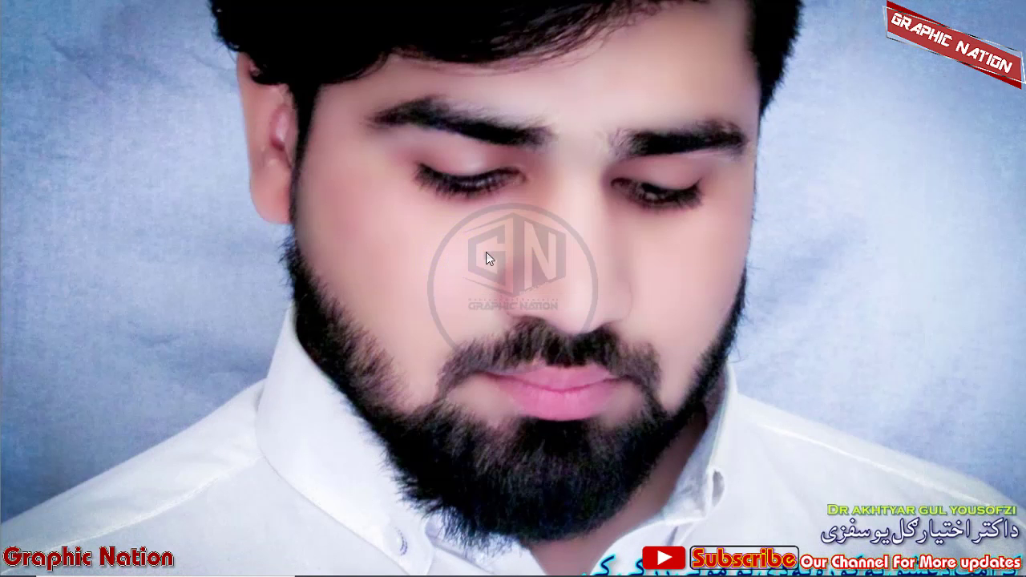
right_click(301, 181)
click(338, 226)
right_click(278, 30)
click(325, 81)
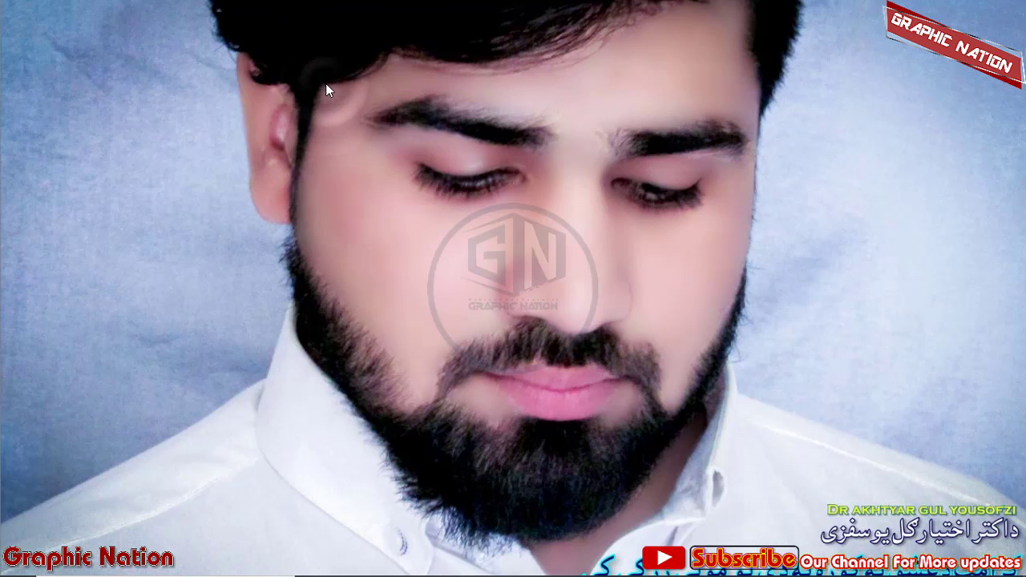